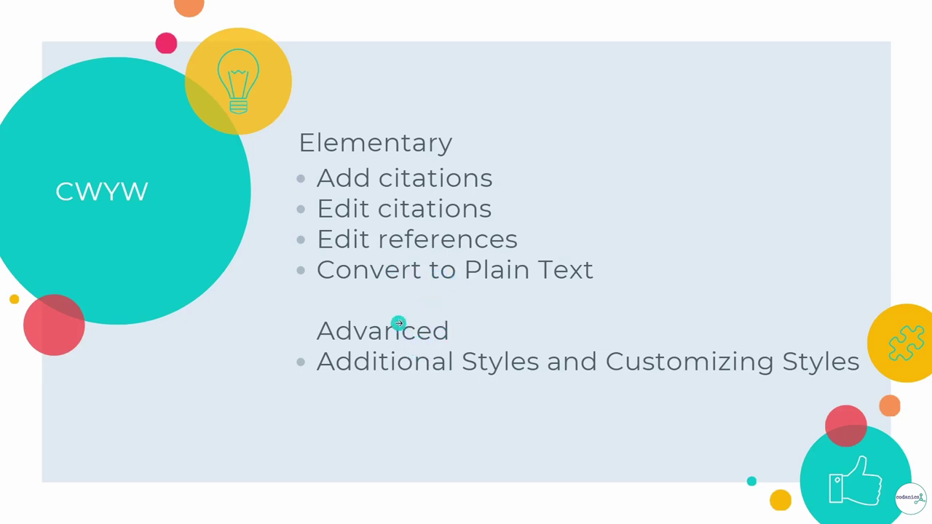
Advance the slideshow to the 'Demo – Cite While You Write' slide
{"action": "left_click", "coordinate": [398, 321]}
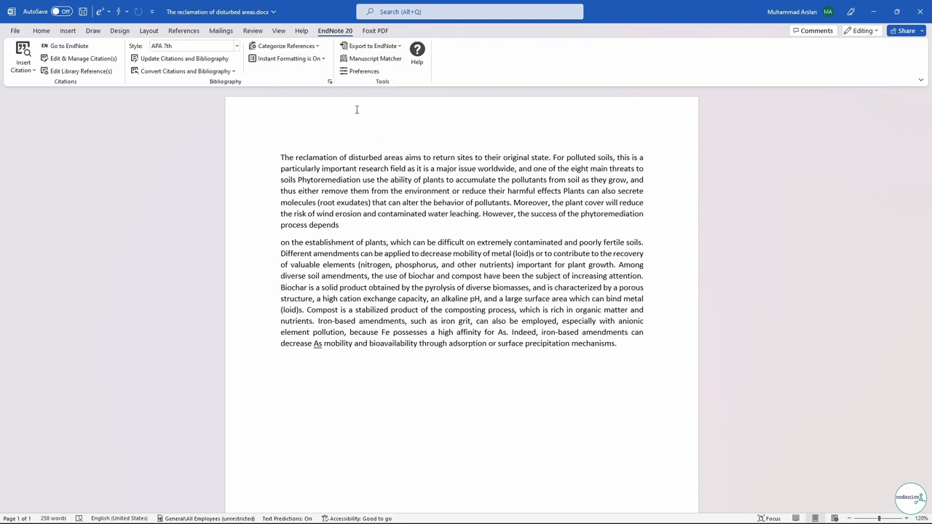
Browse to the C:\Program Files (x86)\EndNote 20 program folder in File Explorer
{"action": "left_click", "coordinate": [413, 514]}
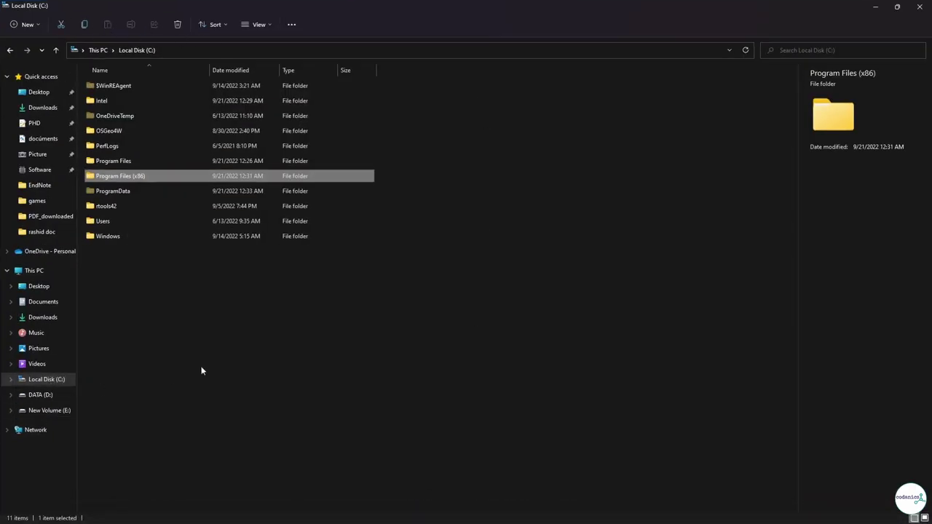
{"action": "double_click", "coordinate": [123, 181]}
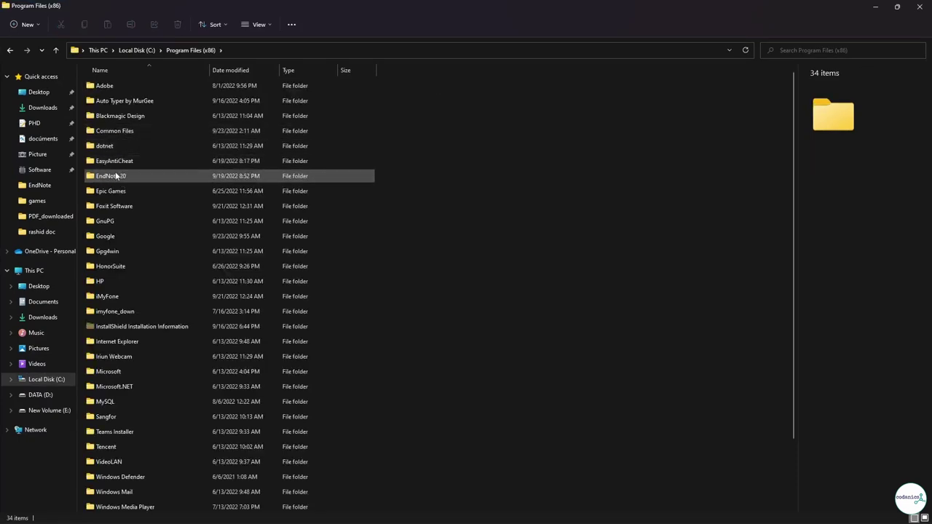
{"action": "left_click", "coordinate": [121, 177]}
{"action": "double_click", "coordinate": [122, 178]}
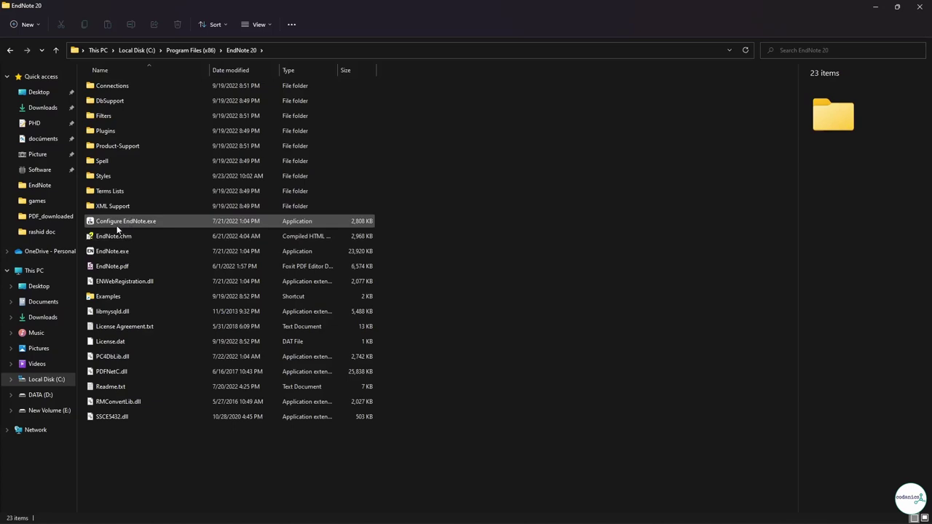
{"action": "mouse_move", "coordinate": [125, 221]}
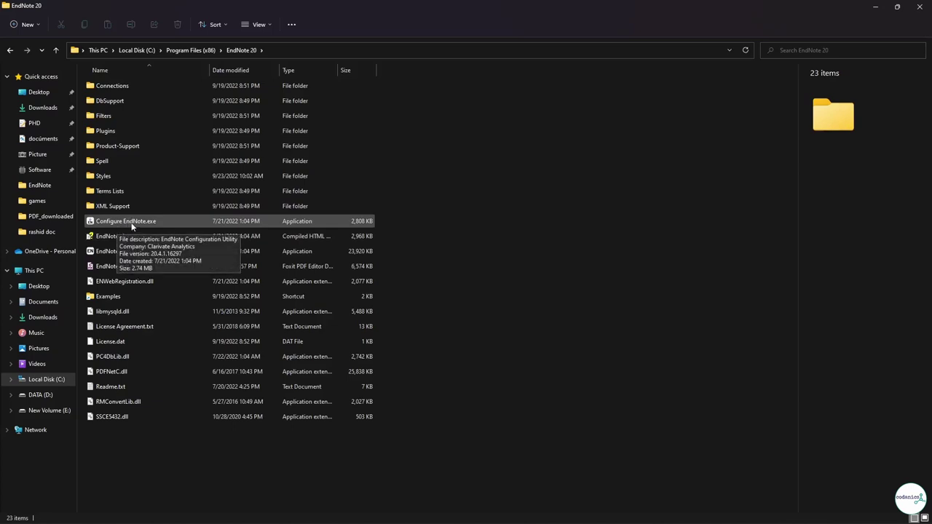
Run Configure EndNote.exe through its wizard to Finish, then return to Word
{"action": "double_click", "coordinate": [141, 223]}
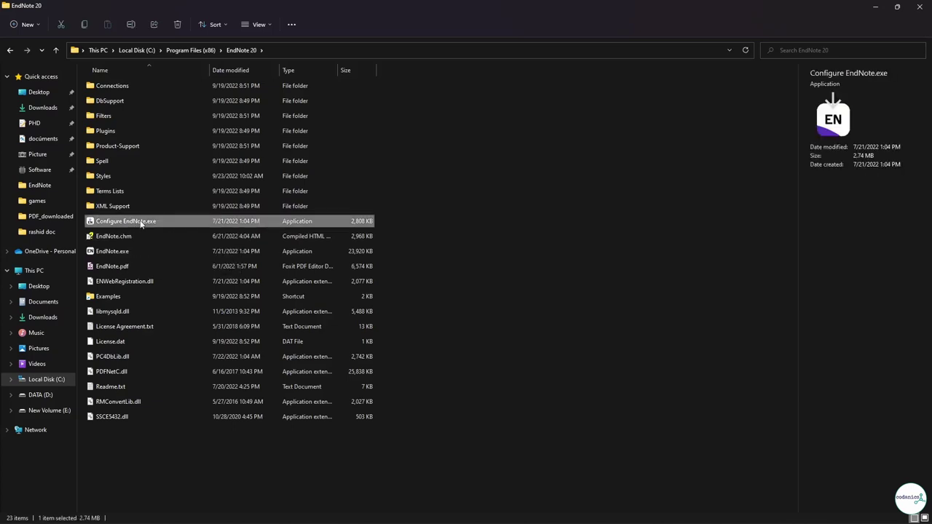
{"action": "left_click", "coordinate": [516, 344]}
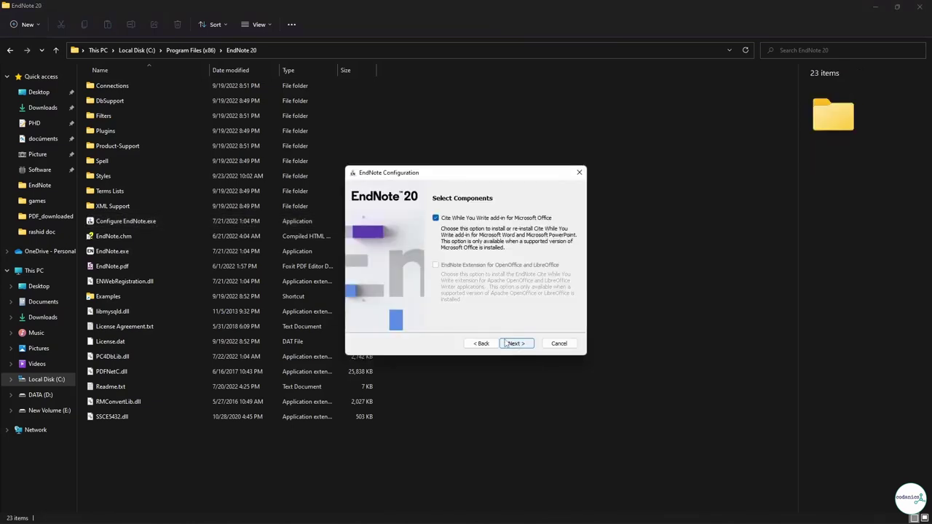
{"action": "left_click", "coordinate": [516, 343]}
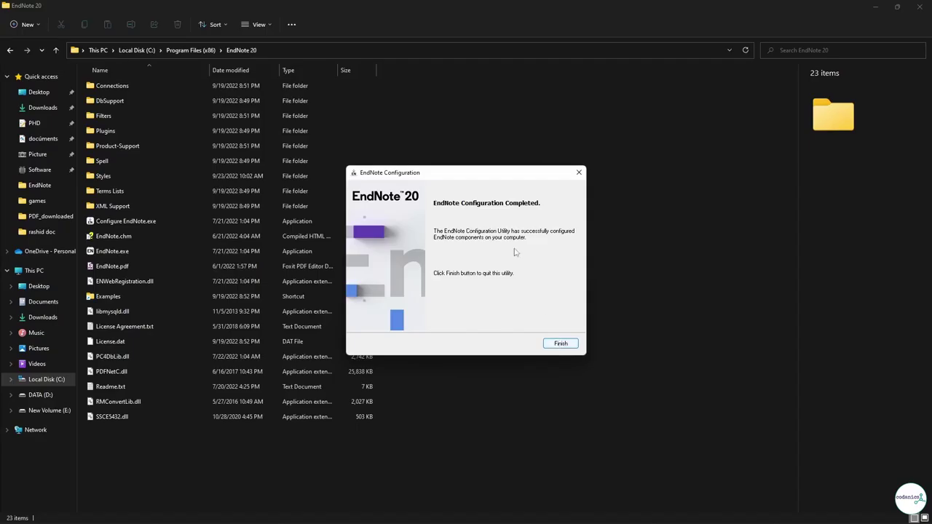
{"action": "left_click", "coordinate": [557, 341]}
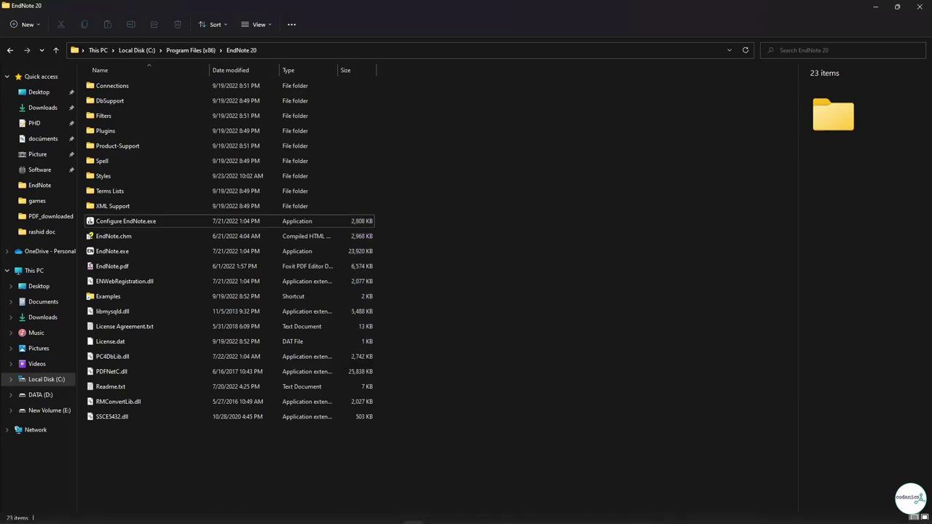
{"action": "left_click", "coordinate": [497, 512]}
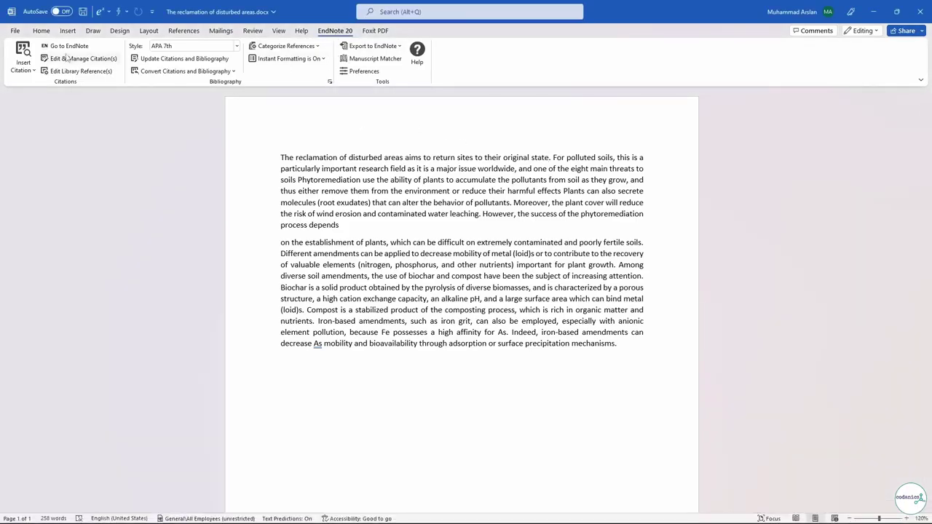
Tick EndNote Cite While You Write in Word's COM Add-ins list and confirm
{"action": "left_click", "coordinate": [15, 31]}
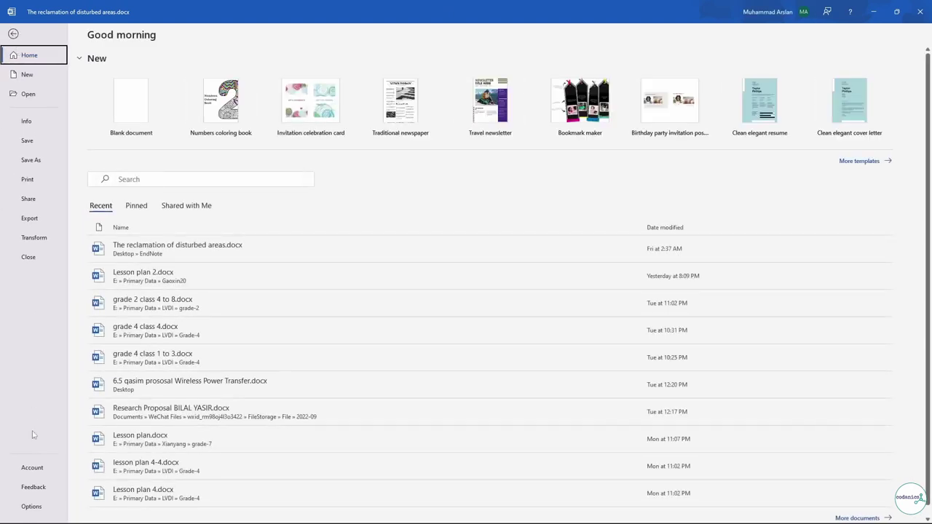
{"action": "left_click", "coordinate": [31, 506]}
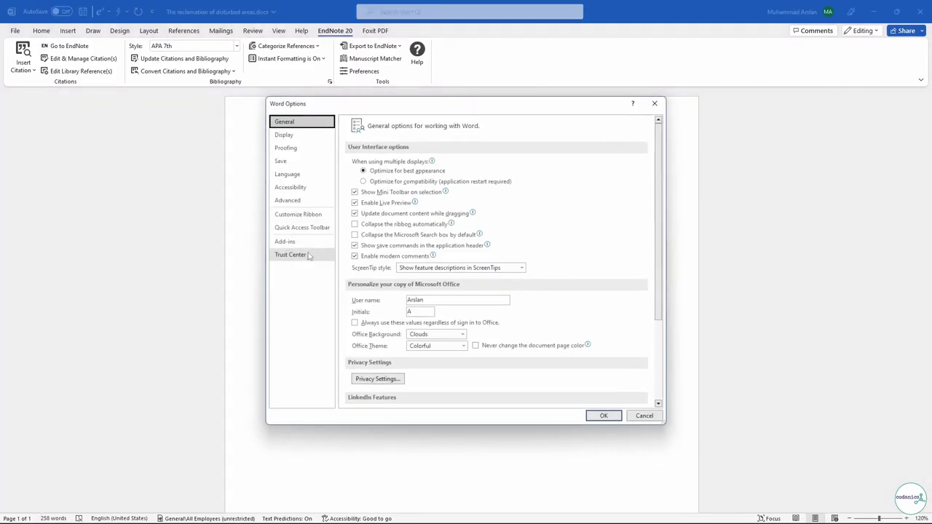
{"action": "left_click", "coordinate": [302, 247]}
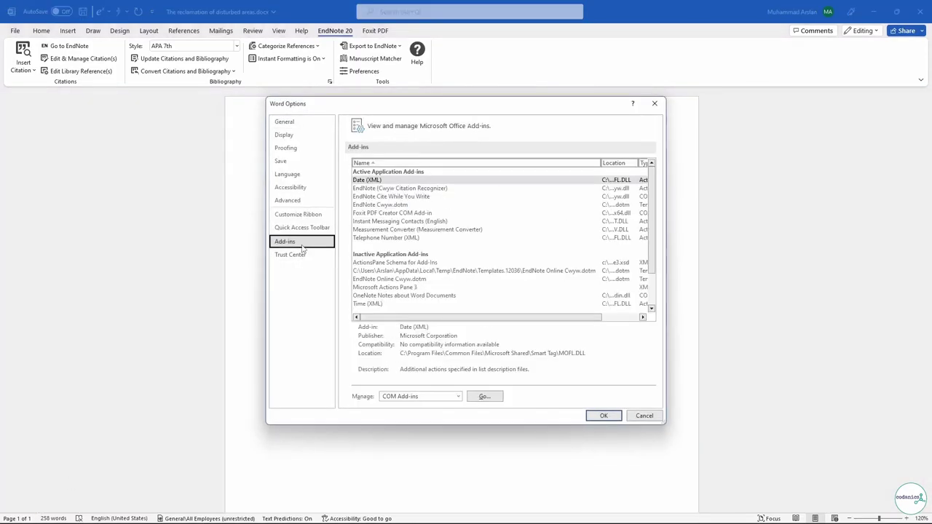
{"action": "left_click", "coordinate": [485, 398]}
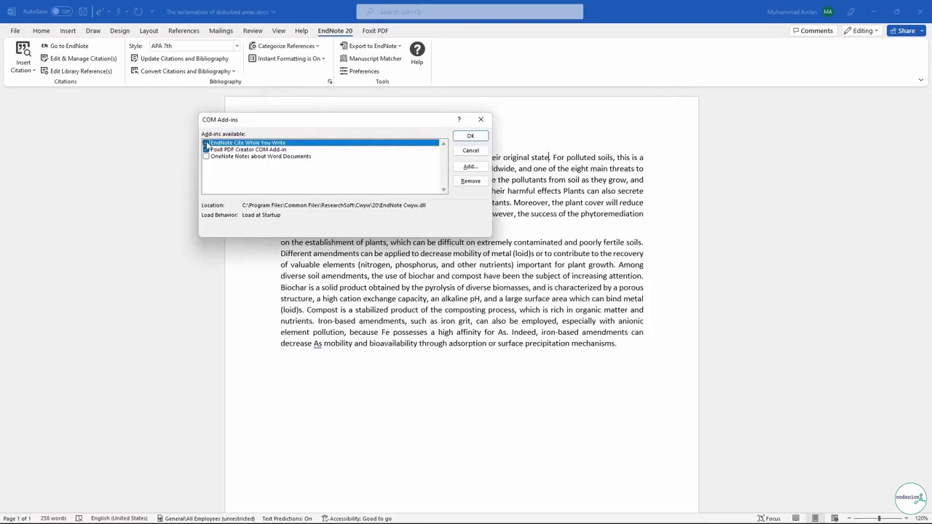
{"action": "left_click", "coordinate": [207, 144]}
{"action": "left_click", "coordinate": [471, 136]}
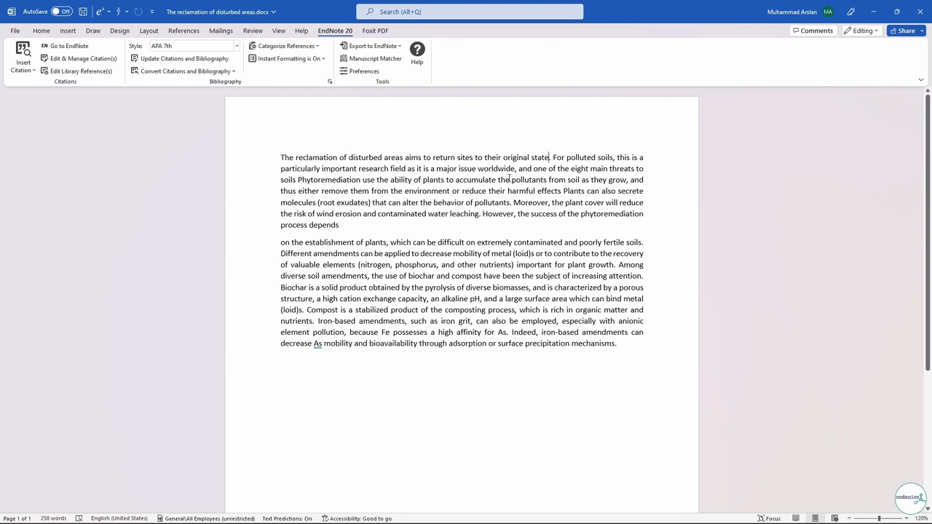
Select the 2020 Lebrun As/Pb contaminated soil reference in EndNote, then go back to Word
{"action": "left_click", "coordinate": [30, 75]}
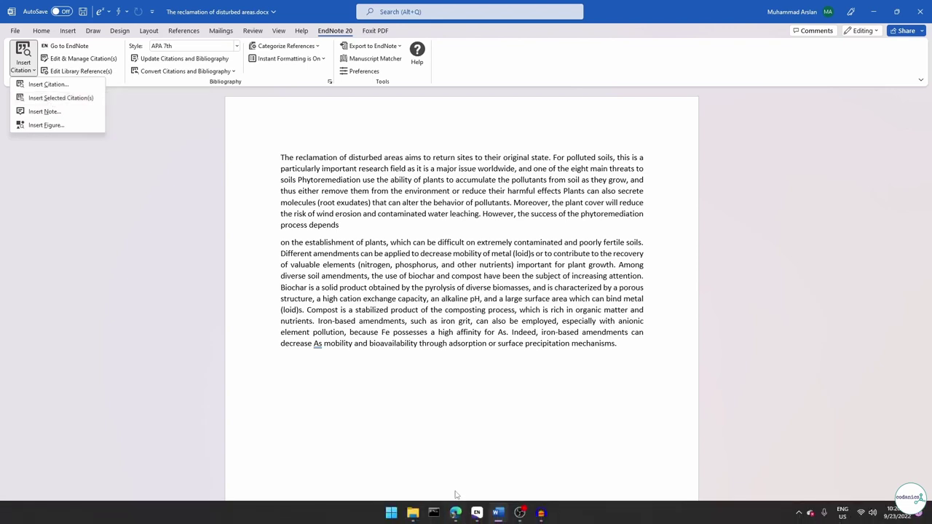
{"action": "left_click", "coordinate": [475, 518]}
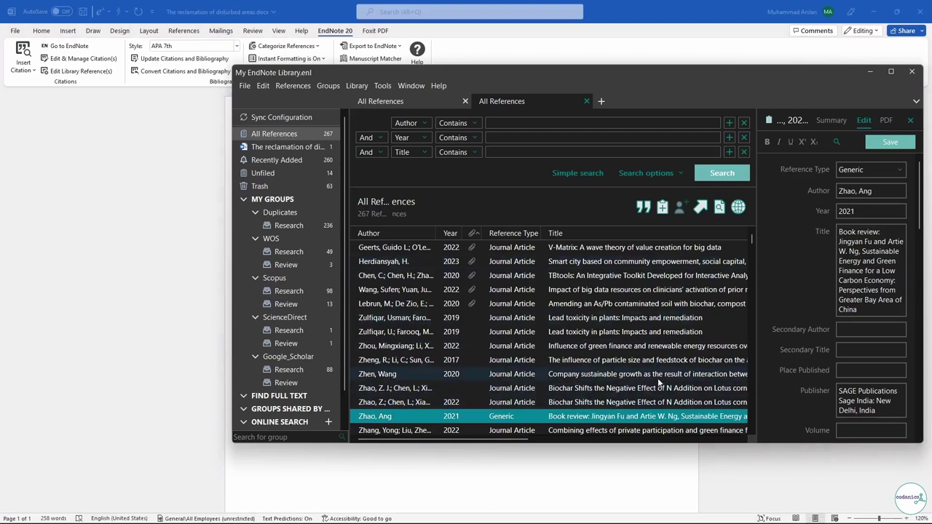
{"action": "left_click", "coordinate": [595, 306]}
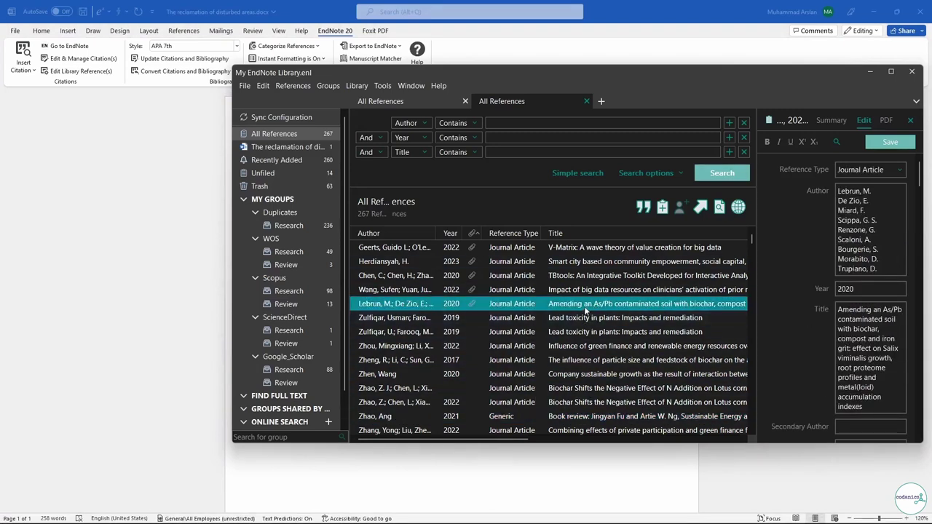
{"action": "left_click", "coordinate": [186, 206]}
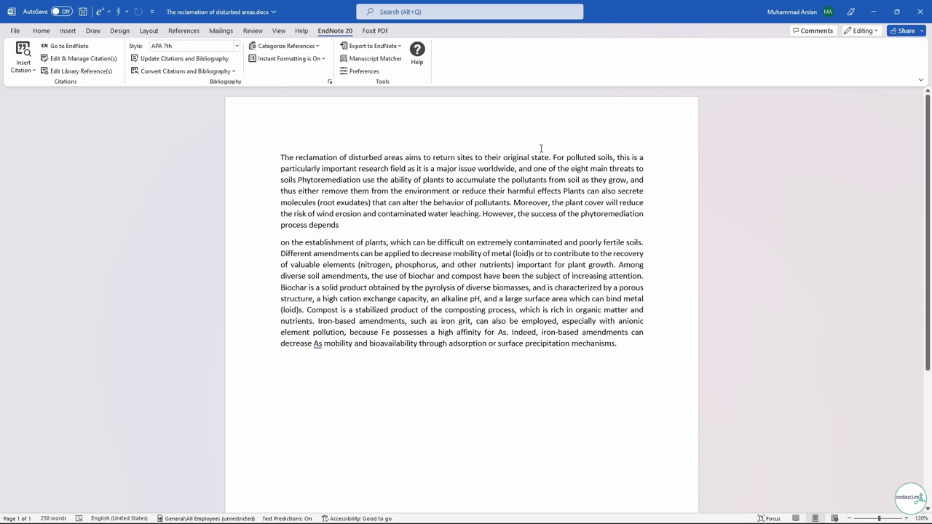
{"action": "left_click", "coordinate": [23, 72]}
Insert the selected reference as (Lebrun et al., 2020) and highlight its new bibliography entry
{"action": "left_click", "coordinate": [38, 97]}
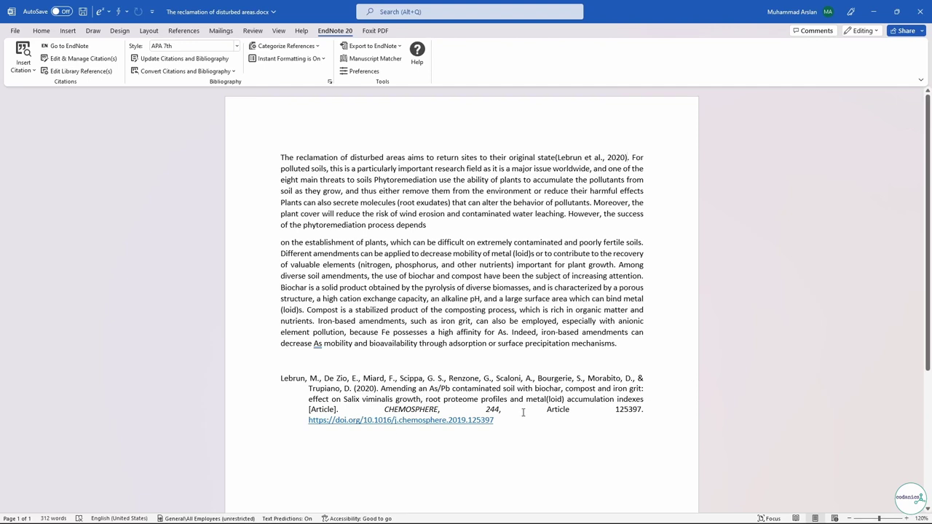
{"action": "left_click_drag", "start_coordinate": [510, 419], "coordinate": [255, 393]}
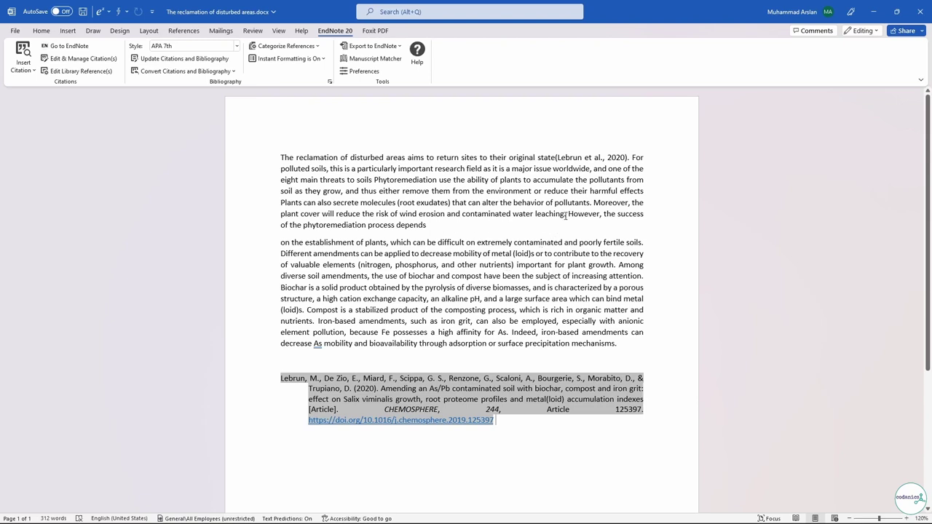
{"action": "key", "text": "shift+Up"}
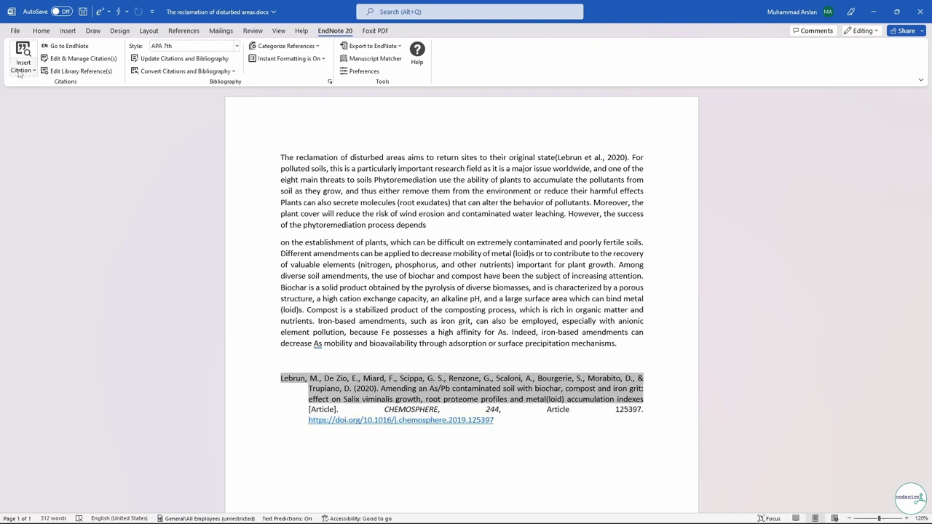
Search the library for 'lead' and insert the 2016 Ahmad soybean stover biochar citation
{"action": "left_click", "coordinate": [22, 71]}
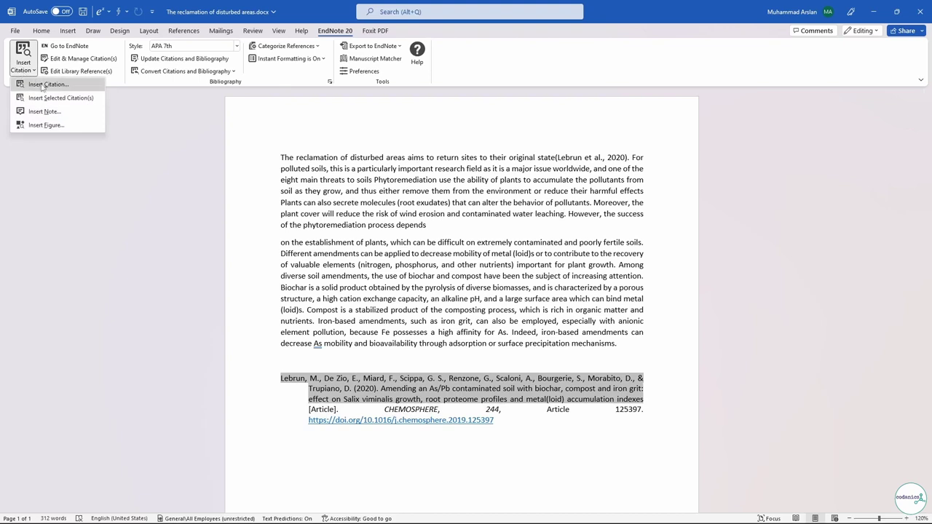
{"action": "left_click", "coordinate": [46, 86]}
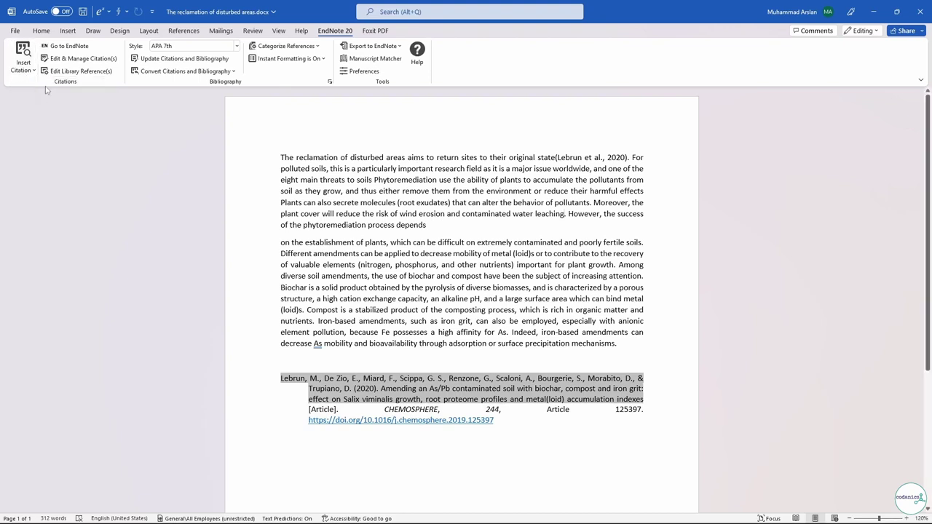
{"action": "left_click", "coordinate": [306, 139]}
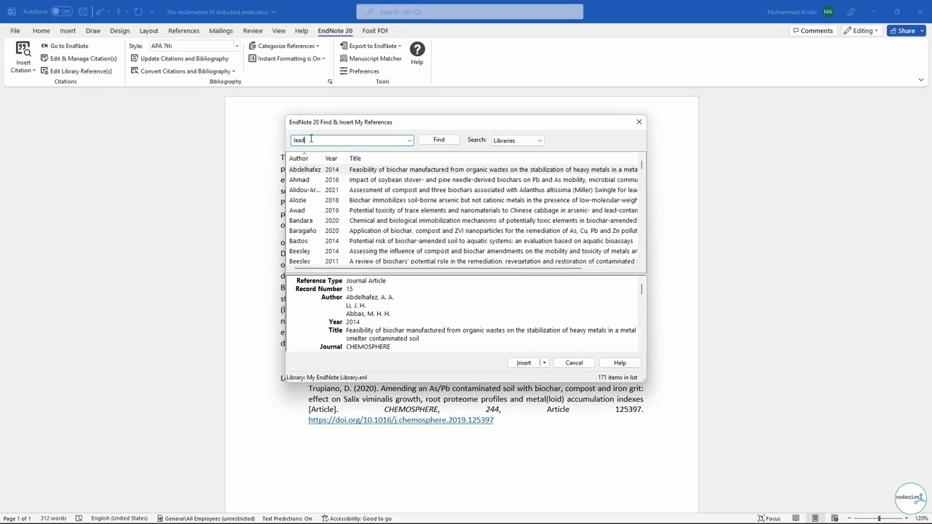
{"action": "key", "text": "BackSpace"}
{"action": "scroll", "coordinate": [382, 210], "scroll_direction": "down", "scroll_amount": 5}
{"action": "scroll", "coordinate": [382, 210], "scroll_direction": "up", "scroll_amount": 3}
{"action": "scroll", "coordinate": [383, 209], "scroll_direction": "up", "scroll_amount": 2}
{"action": "left_click", "coordinate": [381, 182]}
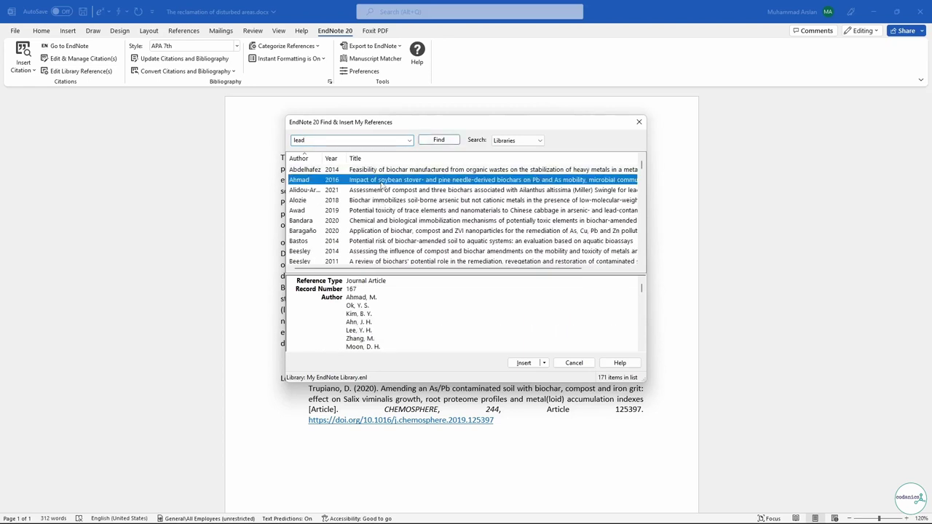
{"action": "left_click", "coordinate": [523, 363]}
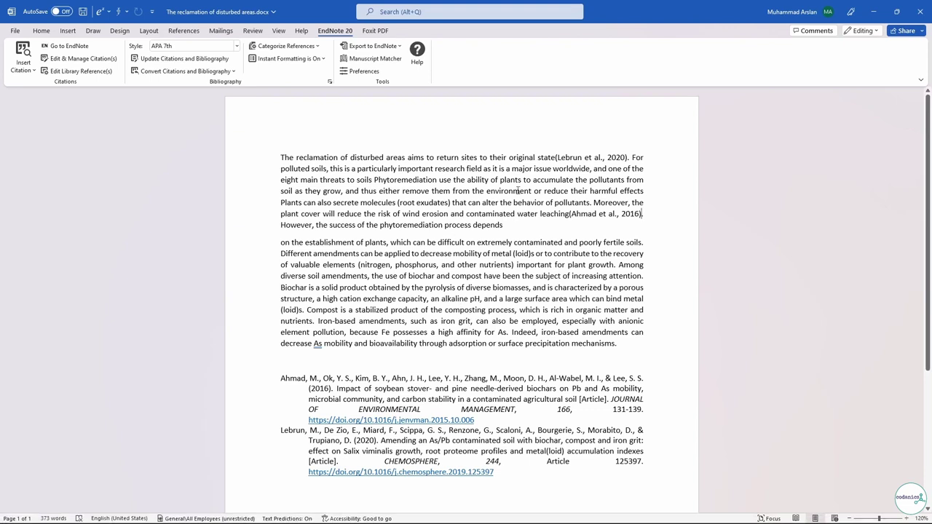
Check the Insert Selected Citation(s) shortcut under Cite While You Write Preferences > Keyboard, then close
{"action": "left_click", "coordinate": [362, 73]}
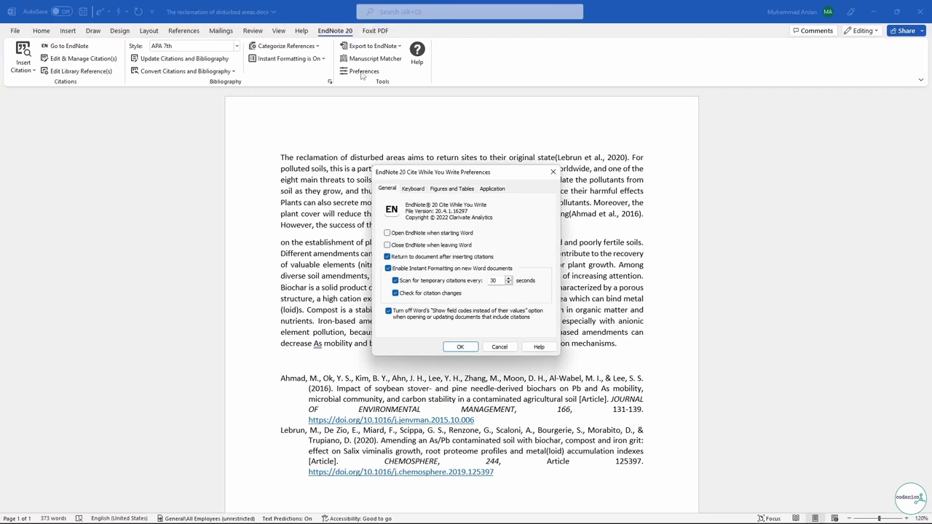
{"action": "left_click", "coordinate": [414, 189]}
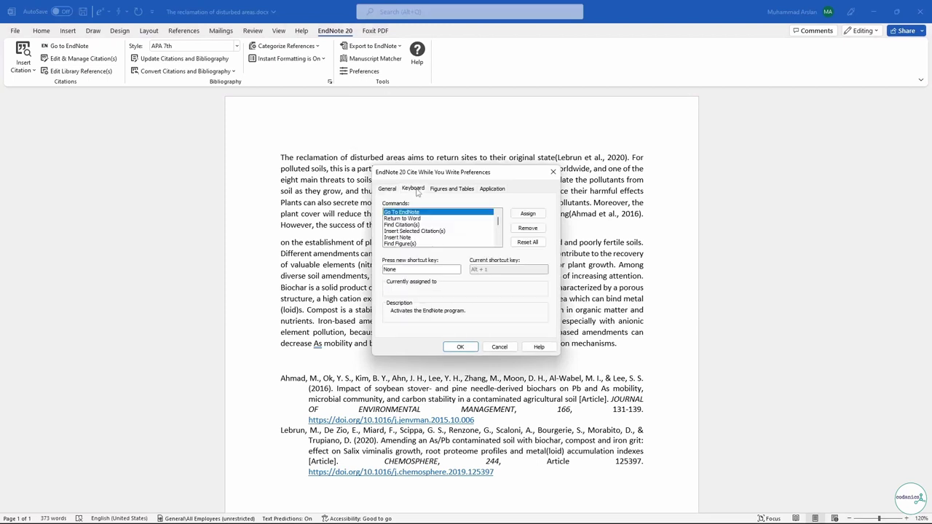
{"action": "left_click", "coordinate": [419, 232]}
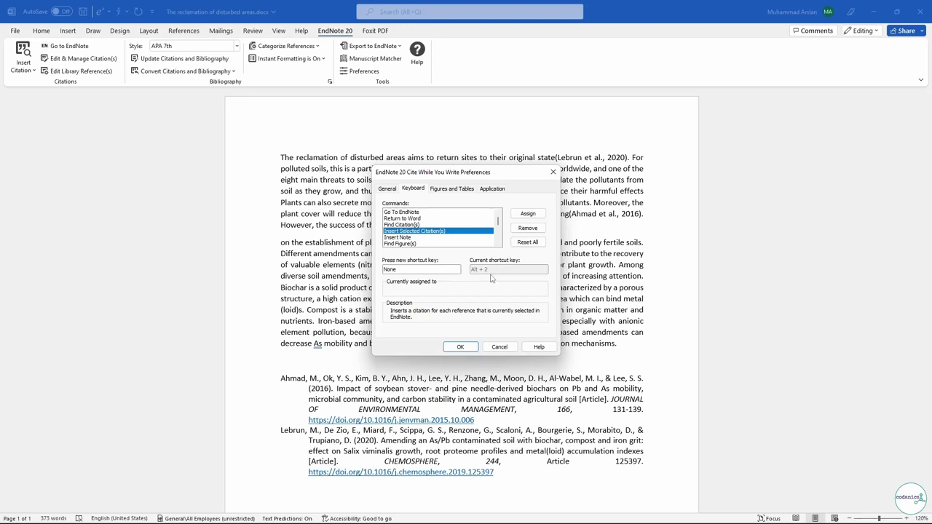
{"action": "left_click", "coordinate": [552, 175]}
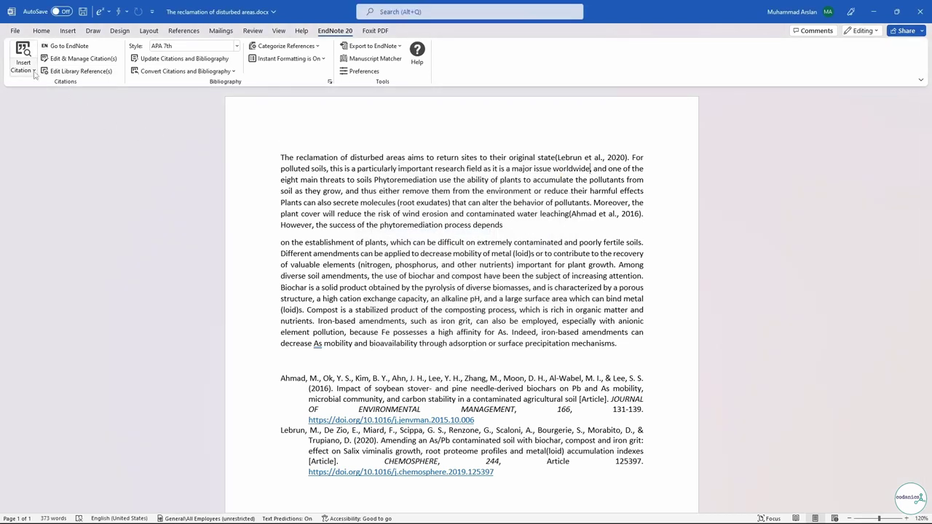
{"action": "mouse_move", "coordinate": [498, 513]}
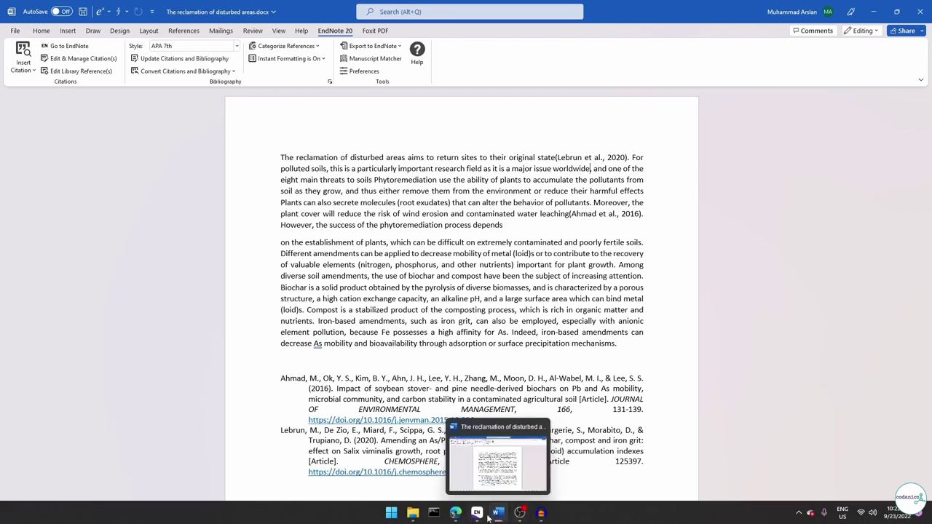
Select the Chen 2020 TBtools reference in EndNote and cite it after 'worldwide' with Alt+2
{"action": "left_click", "coordinate": [479, 514]}
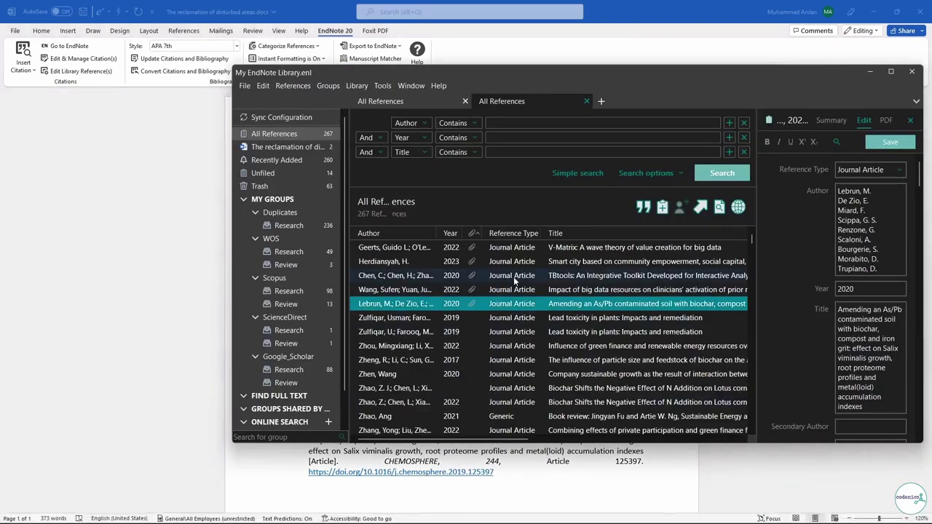
{"action": "left_click", "coordinate": [514, 277]}
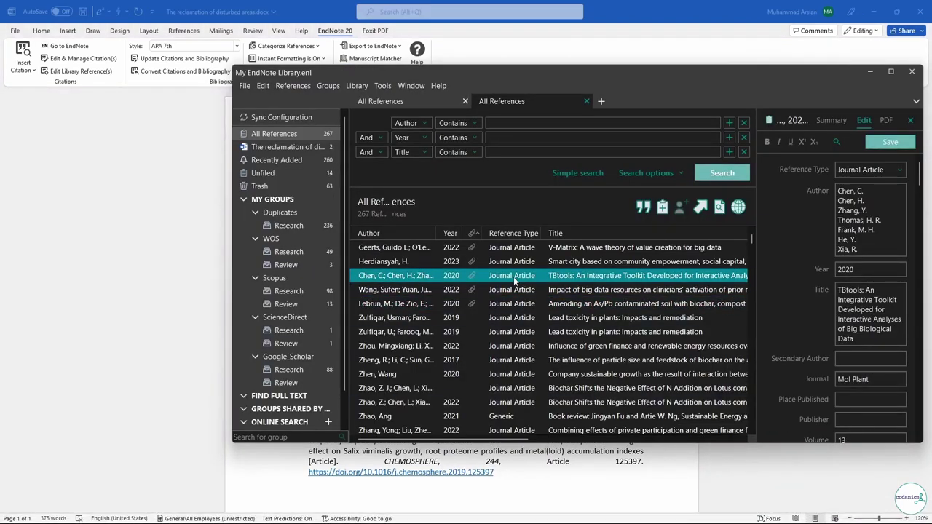
{"action": "left_click", "coordinate": [129, 285]}
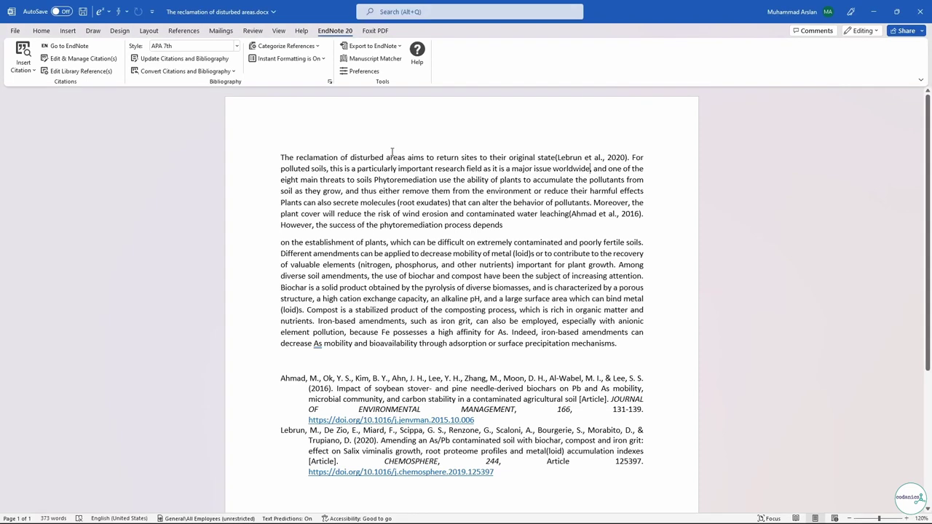
{"action": "key", "text": "alt+2"}
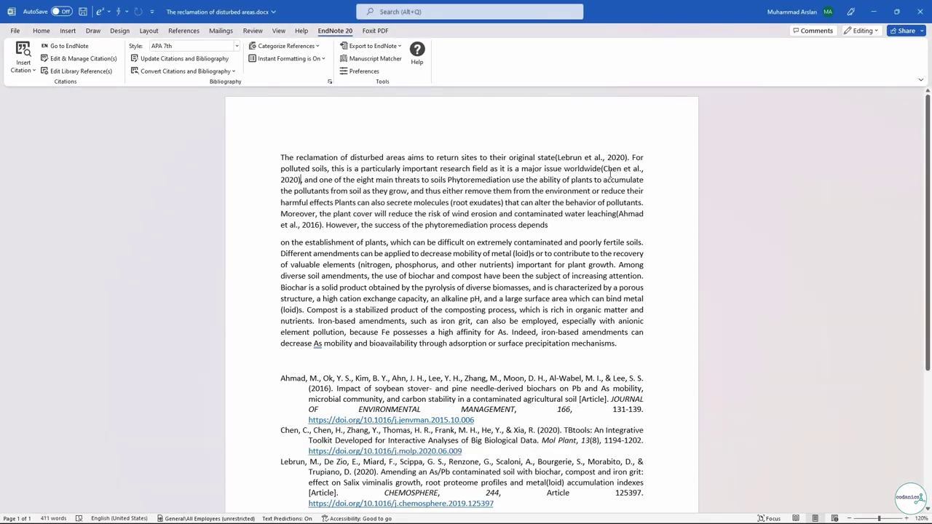
Scroll down to confirm the Chen entry in the bibliography, then back to the first paragraph
{"action": "scroll", "coordinate": [591, 309], "scroll_direction": "down", "scroll_amount": 3}
{"action": "scroll", "coordinate": [591, 310], "scroll_direction": "up", "scroll_amount": 3}
Select the (Lebrun et al., 2020) citation field in the first sentence
{"action": "left_click", "coordinate": [607, 150]}
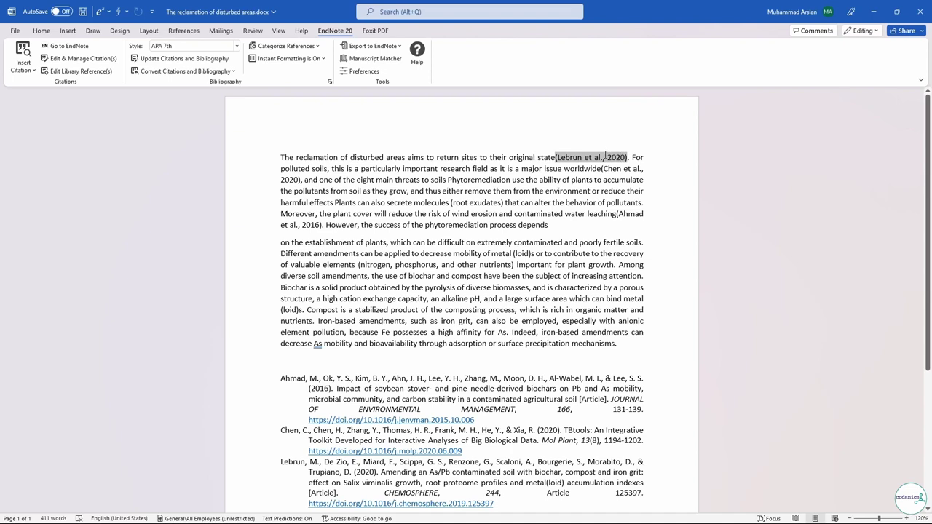
{"action": "left_click", "coordinate": [570, 202]}
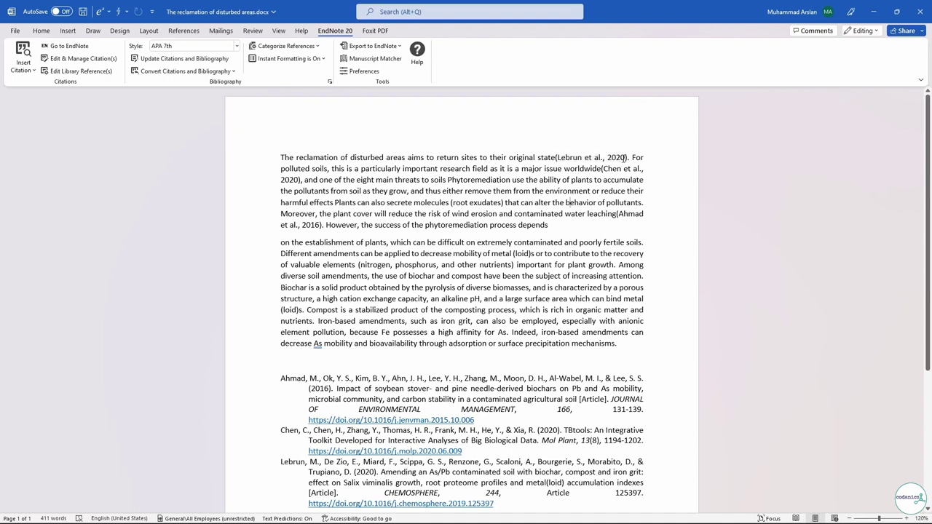
{"action": "left_click", "coordinate": [624, 158]}
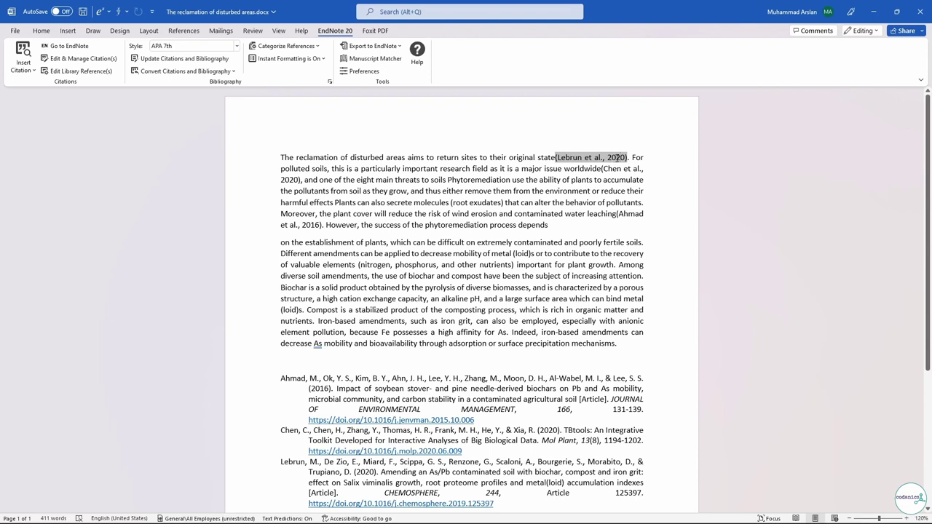
Change the Lebrun reference's year to 2021 in the EndNote library, save, and refresh the Word citations
{"action": "left_click", "coordinate": [104, 60]}
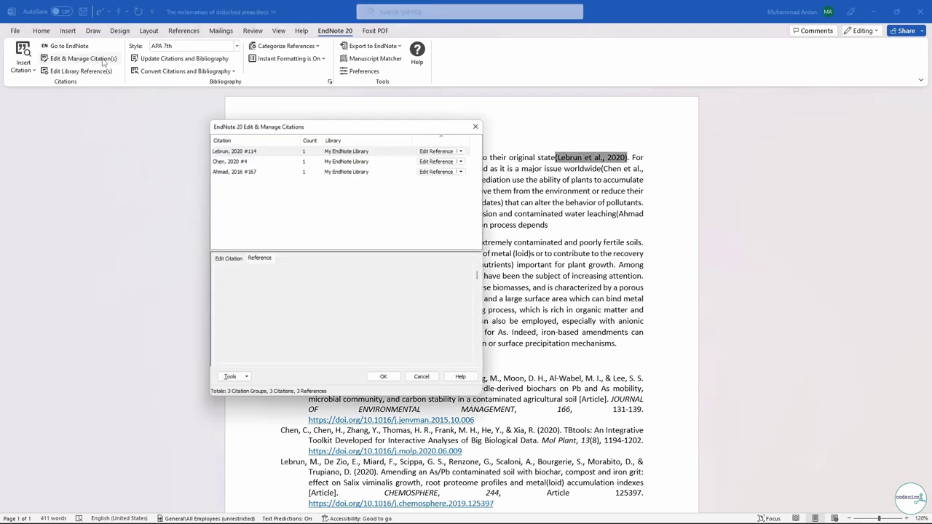
{"action": "left_click", "coordinate": [467, 148]}
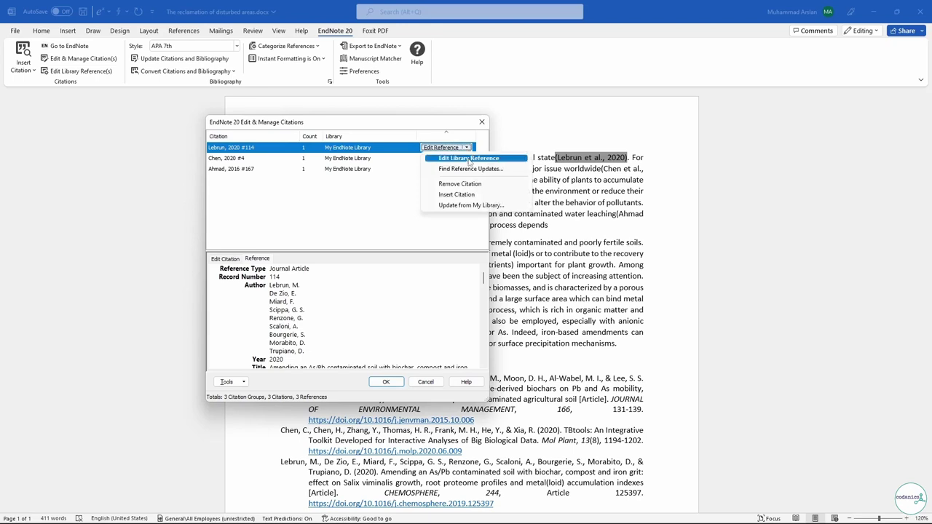
{"action": "left_click", "coordinate": [473, 159]}
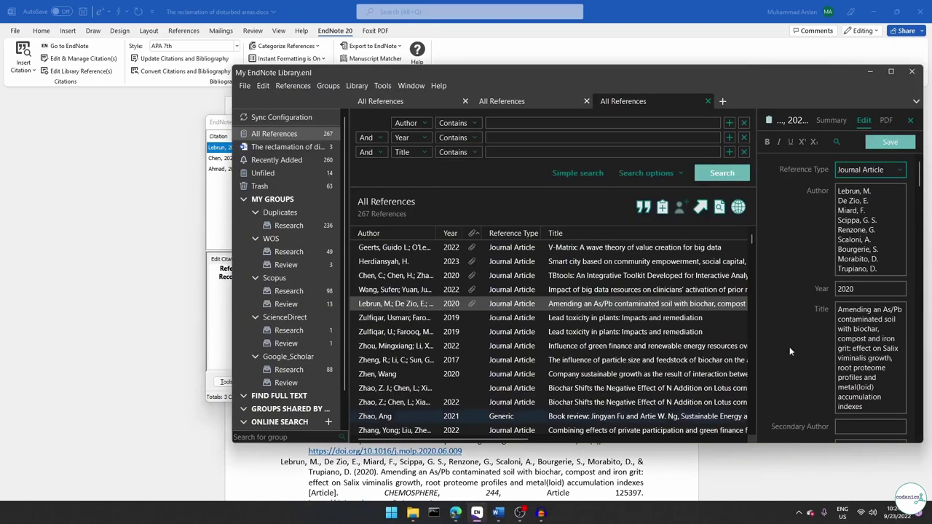
{"action": "left_click", "coordinate": [868, 270]}
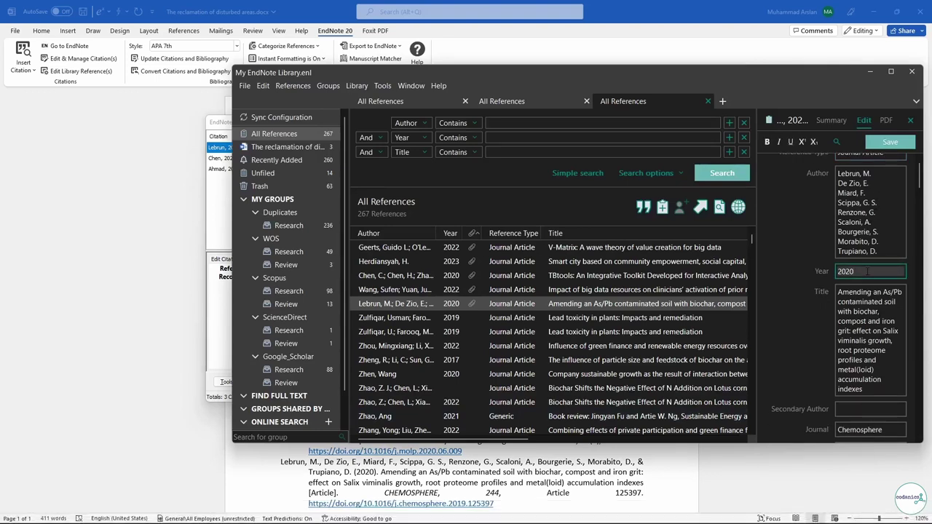
{"action": "key", "text": "BackSpace"}
{"action": "type", "text": "1"}
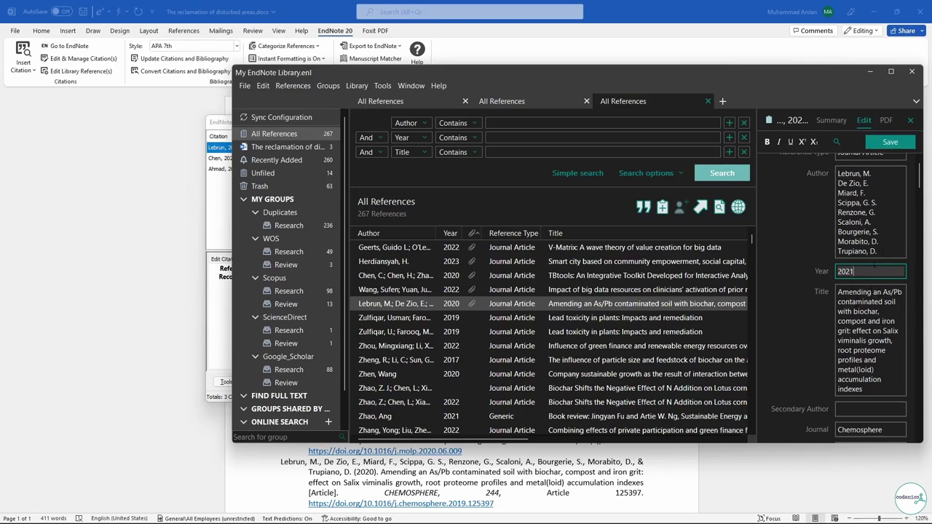
{"action": "left_click", "coordinate": [897, 144]}
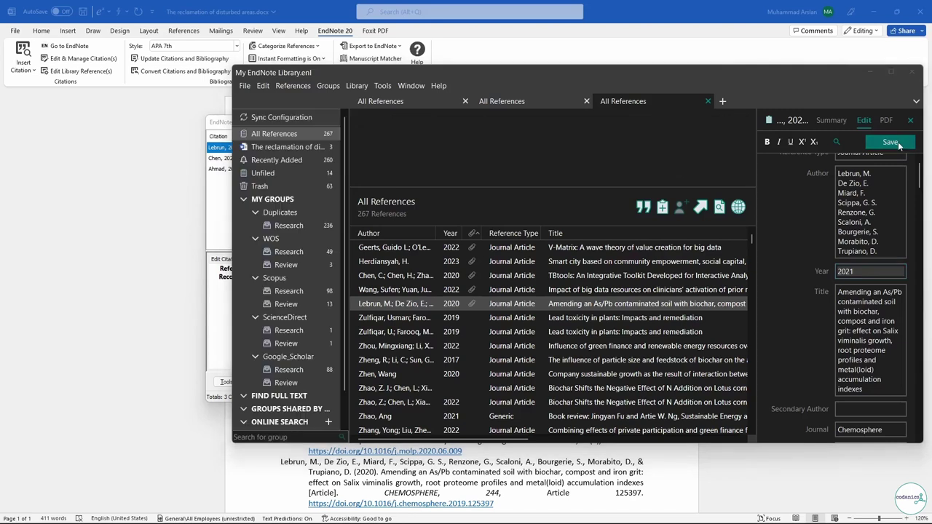
{"action": "left_click", "coordinate": [499, 56]}
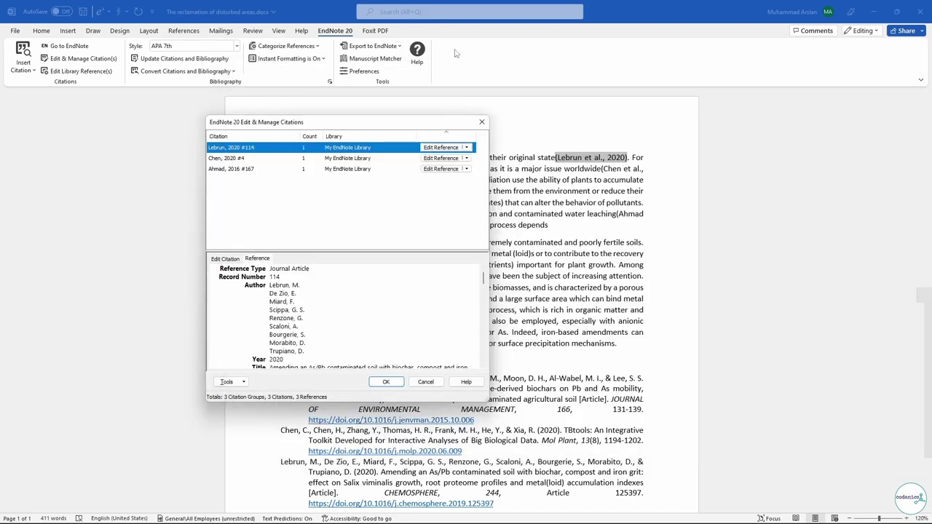
{"action": "left_click", "coordinate": [481, 122]}
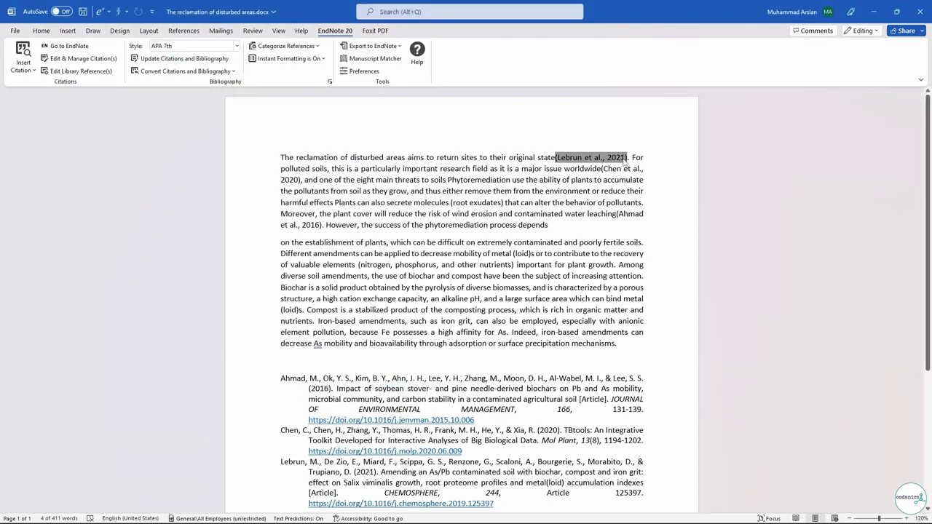
Set the Lebrun library reference's year back to 2020, save, and update citations and bibliography
{"action": "left_click", "coordinate": [99, 59]}
{"action": "left_click", "coordinate": [466, 148]}
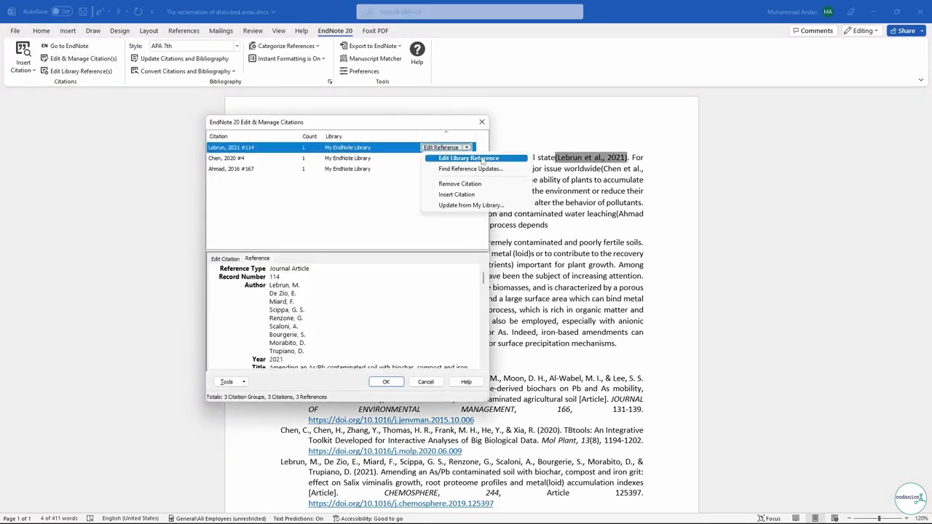
{"action": "left_click", "coordinate": [480, 160]}
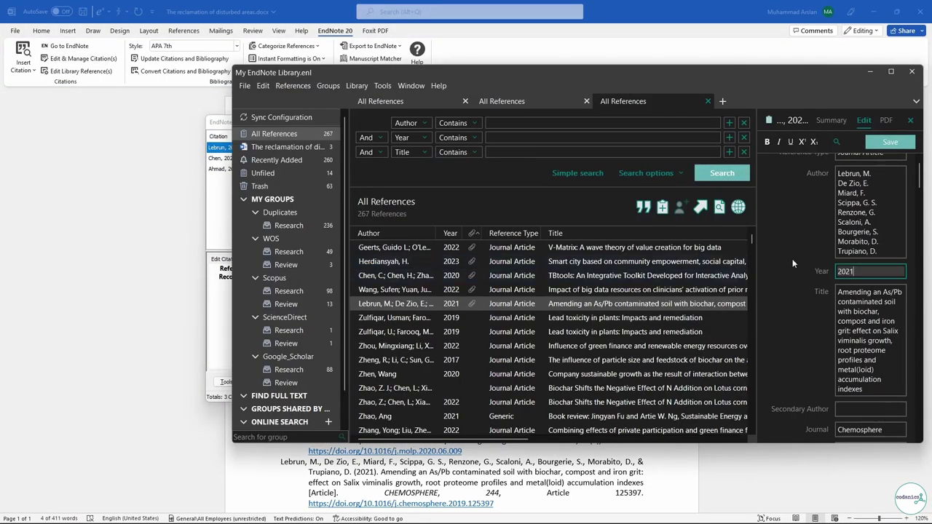
{"action": "key", "text": "BackSpace"}
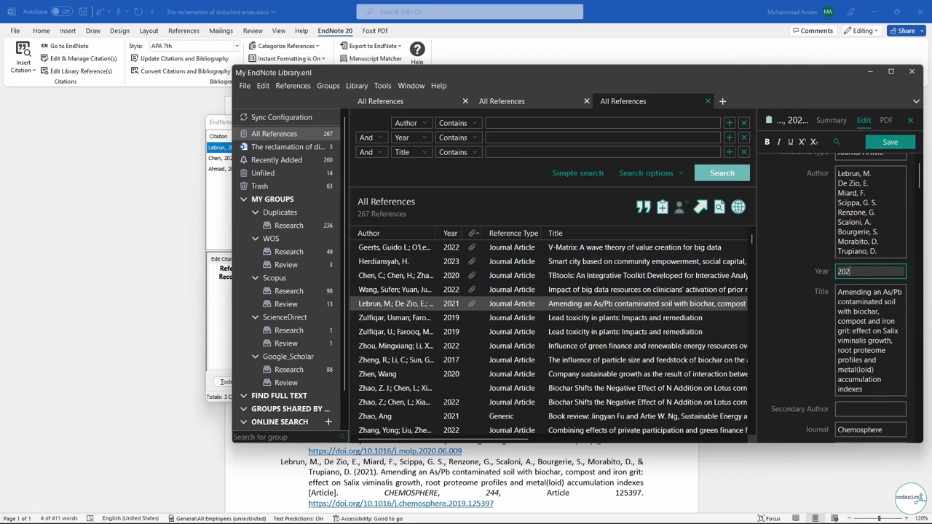
{"action": "type", "text": "0"}
{"action": "left_click", "coordinate": [890, 142]}
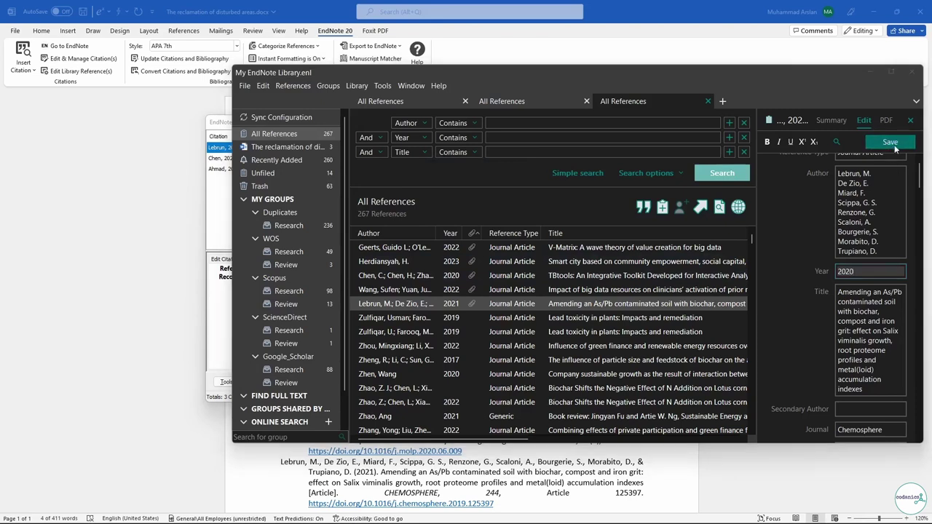
{"action": "left_click", "coordinate": [218, 122]}
{"action": "left_click", "coordinate": [481, 122]}
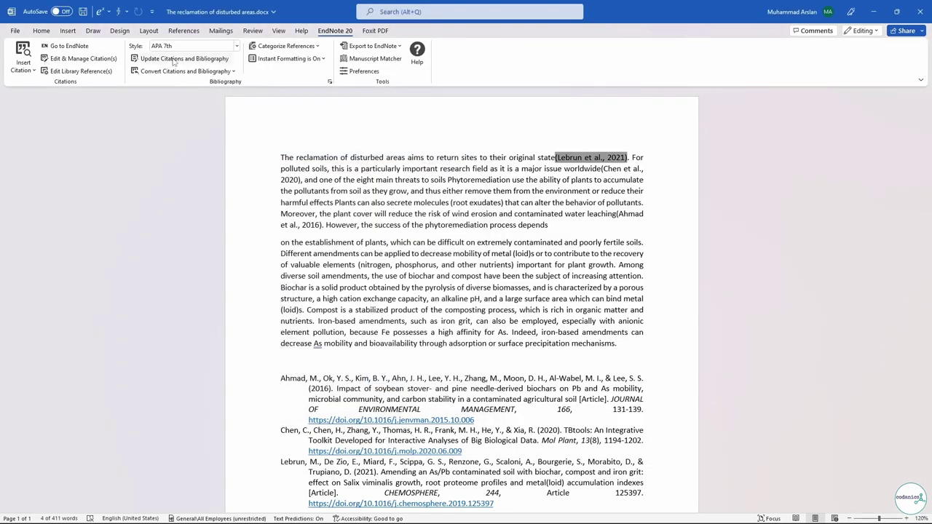
{"action": "left_click", "coordinate": [172, 58]}
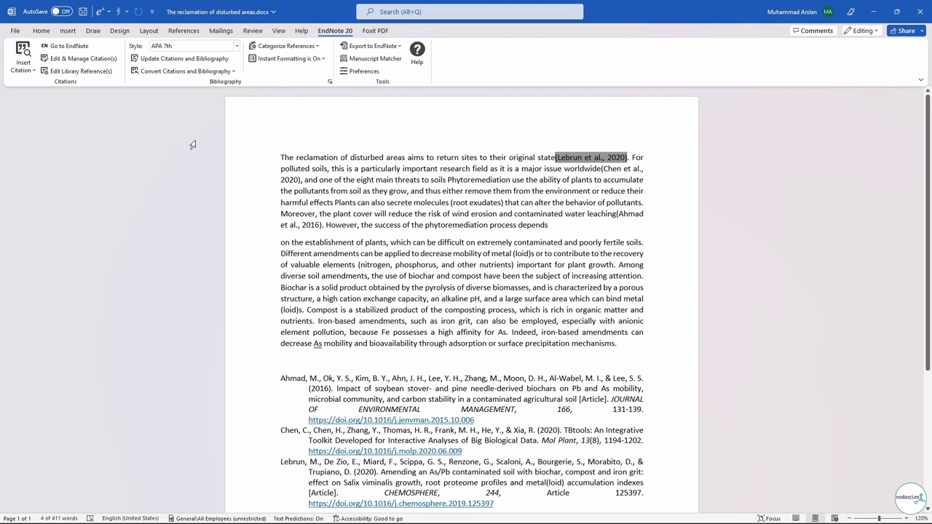
Remove the (Ahmad et al., 2016) citation, leaving only Lebrun 2020 and Chen 2020 cited
{"action": "left_click", "coordinate": [105, 60]}
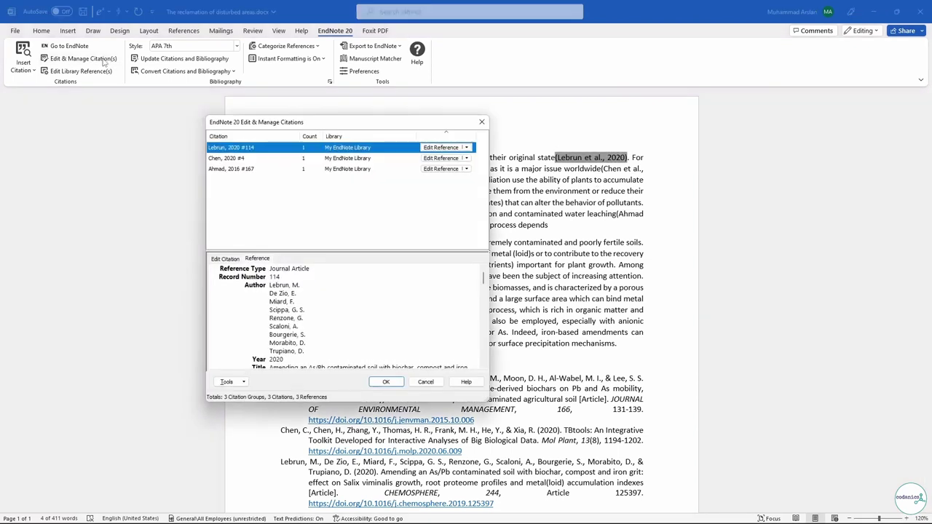
{"action": "left_click", "coordinate": [467, 169]}
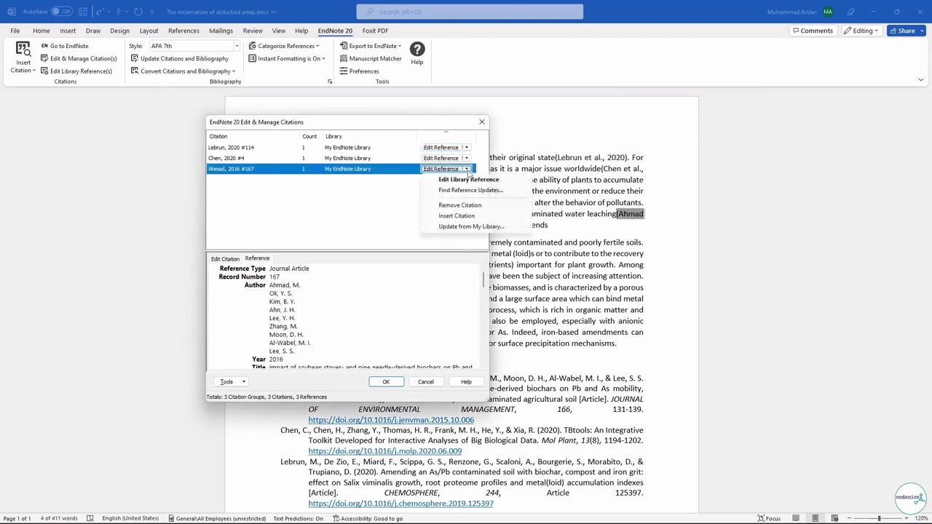
{"action": "left_click", "coordinate": [473, 207]}
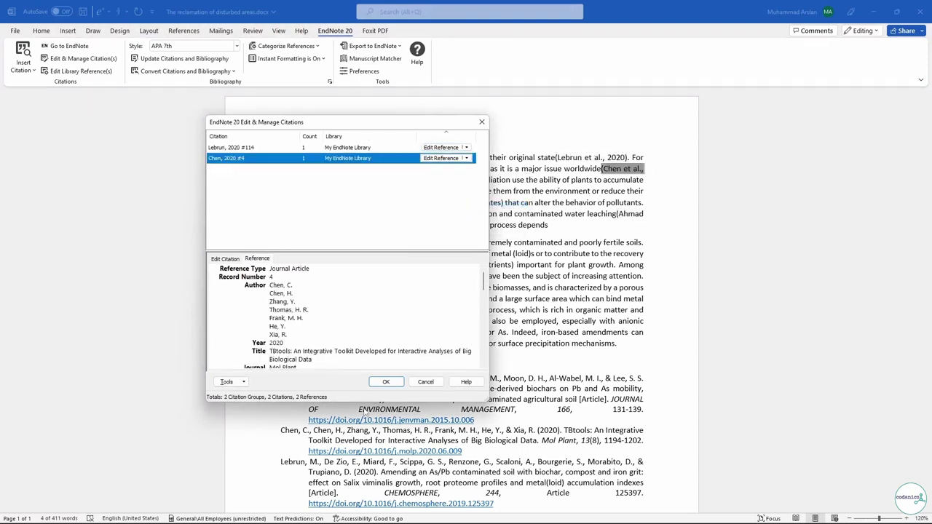
{"action": "left_click", "coordinate": [387, 381]}
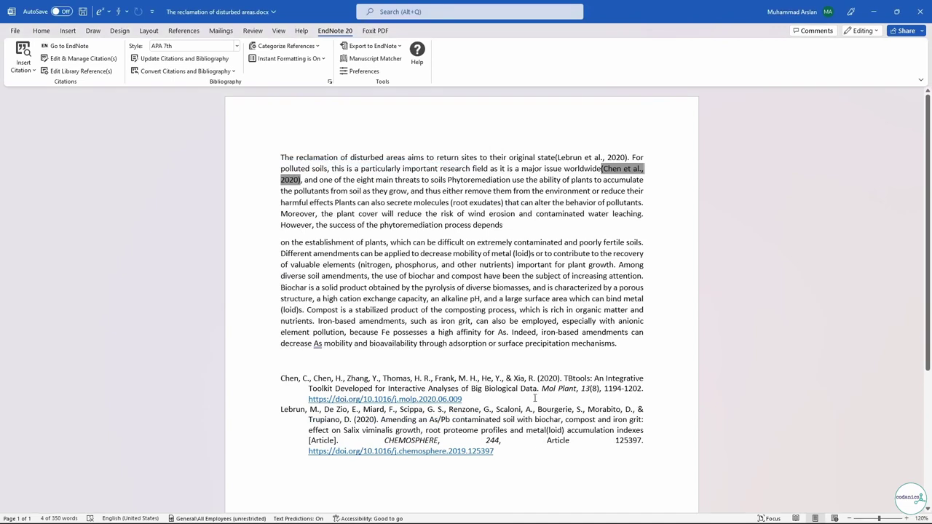
{"action": "left_click", "coordinate": [318, 190]}
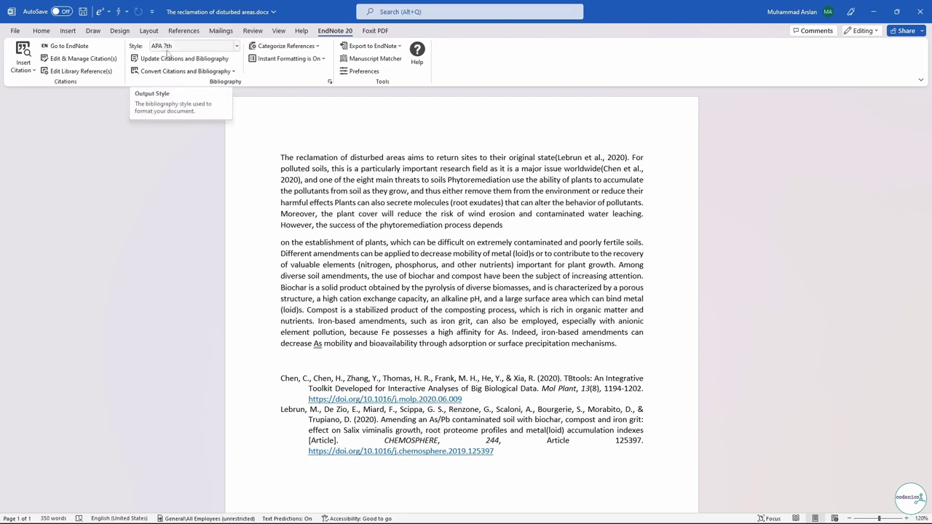
Apply the Sustainable Food Tech style, giving superscript citations 1 and 2 with a numbered reference list
{"action": "left_click", "coordinate": [237, 46]}
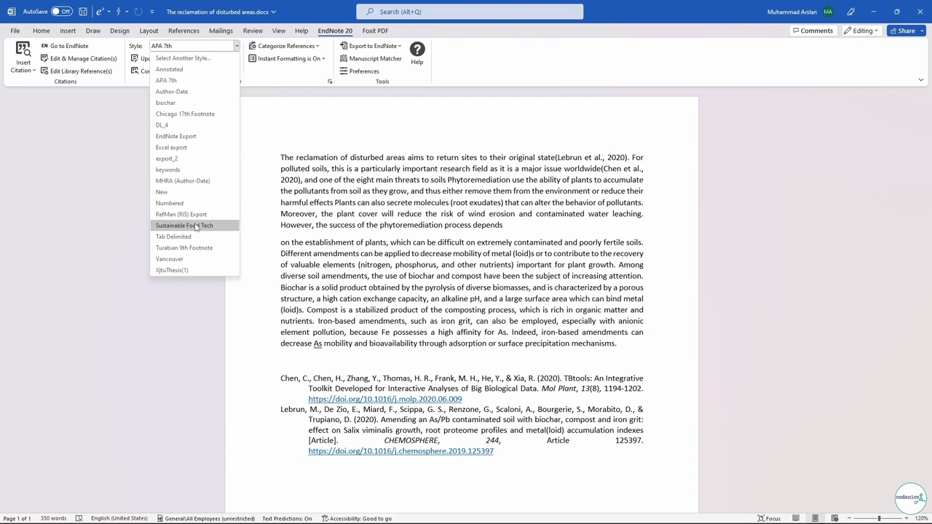
{"action": "left_click", "coordinate": [195, 227]}
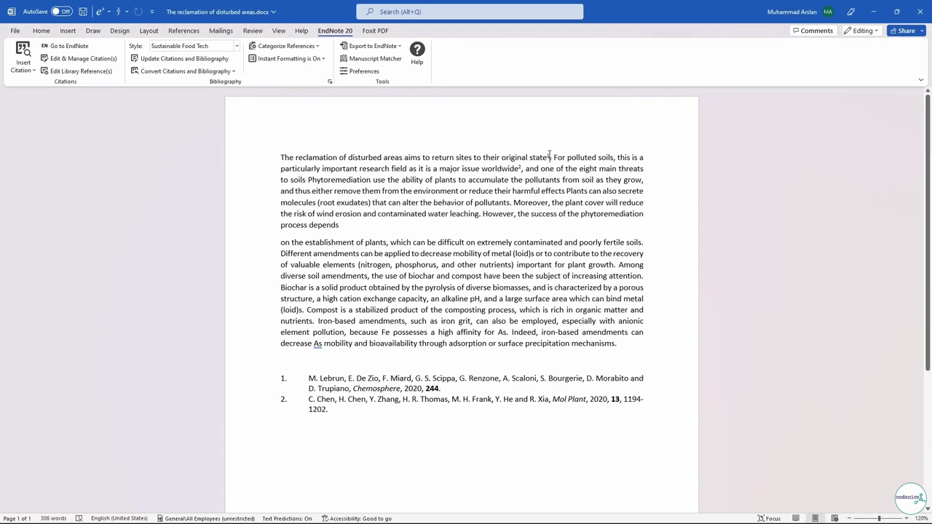
{"action": "double_click", "coordinate": [550, 156]}
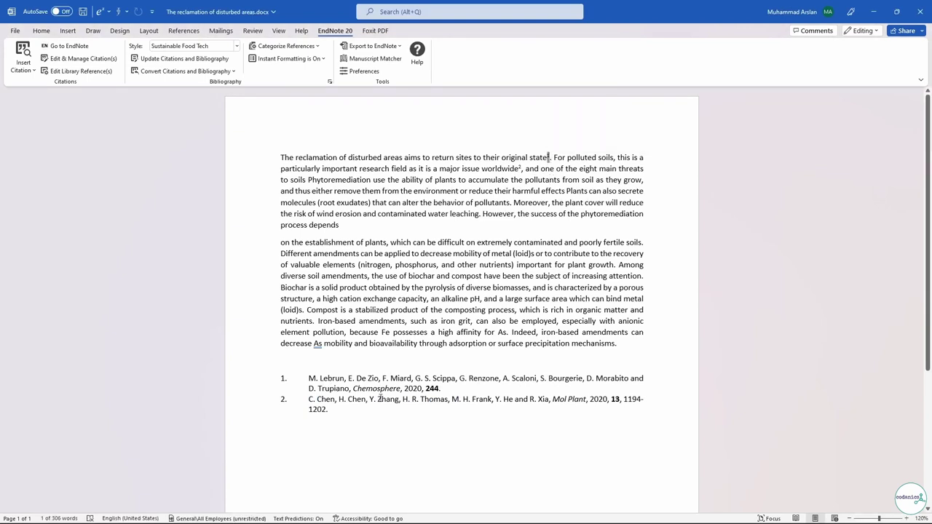
{"action": "left_click", "coordinate": [237, 46]}
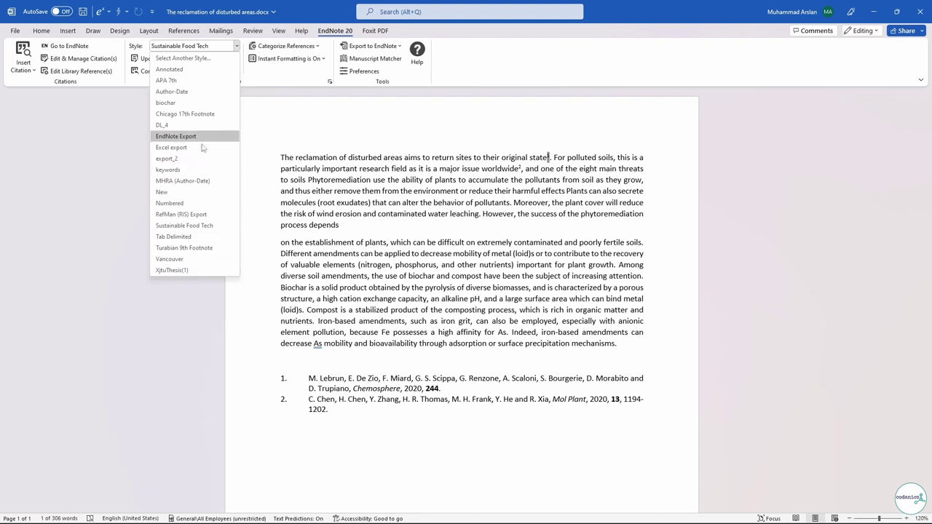
Pick APA 7th, then open EndNote's Style Manager and browse its 508 output styles
{"action": "left_click", "coordinate": [202, 82]}
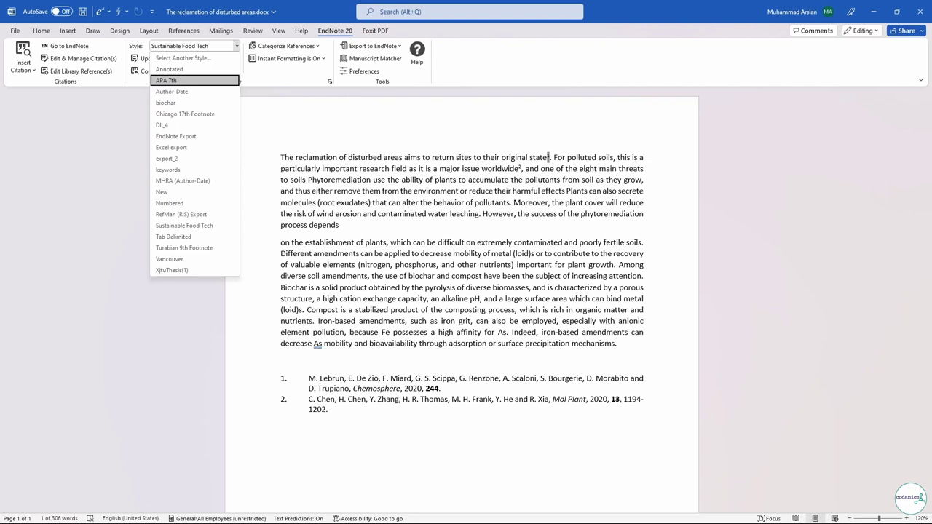
{"action": "left_click", "coordinate": [480, 514]}
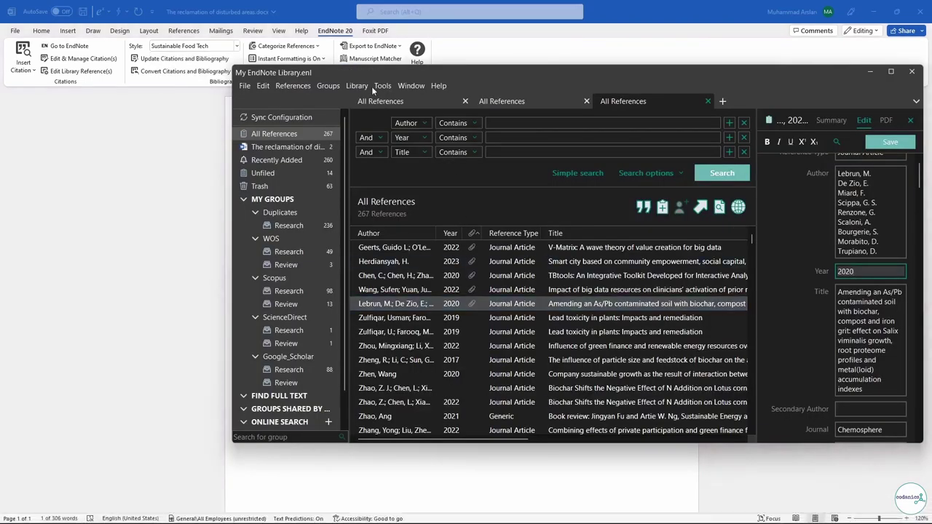
{"action": "left_click", "coordinate": [375, 85]}
{"action": "mouse_move", "coordinate": [407, 115]}
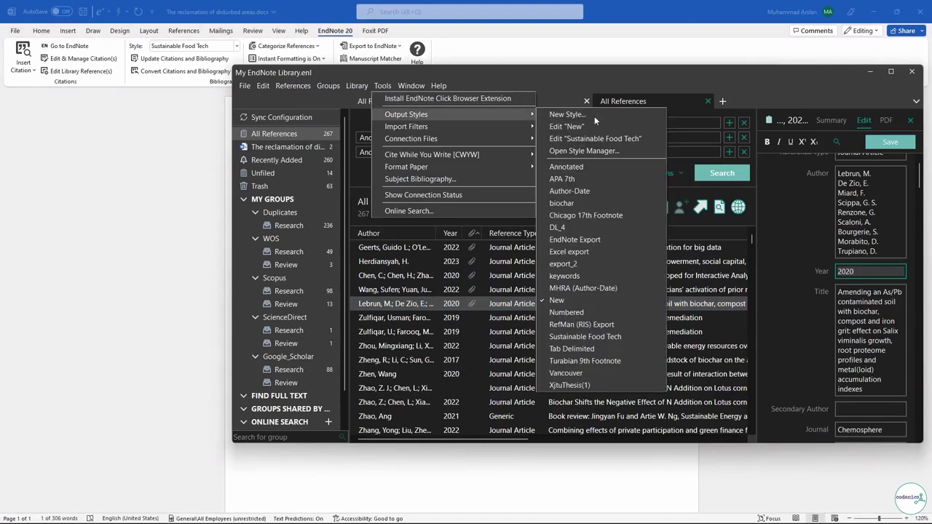
{"action": "left_click", "coordinate": [596, 151]}
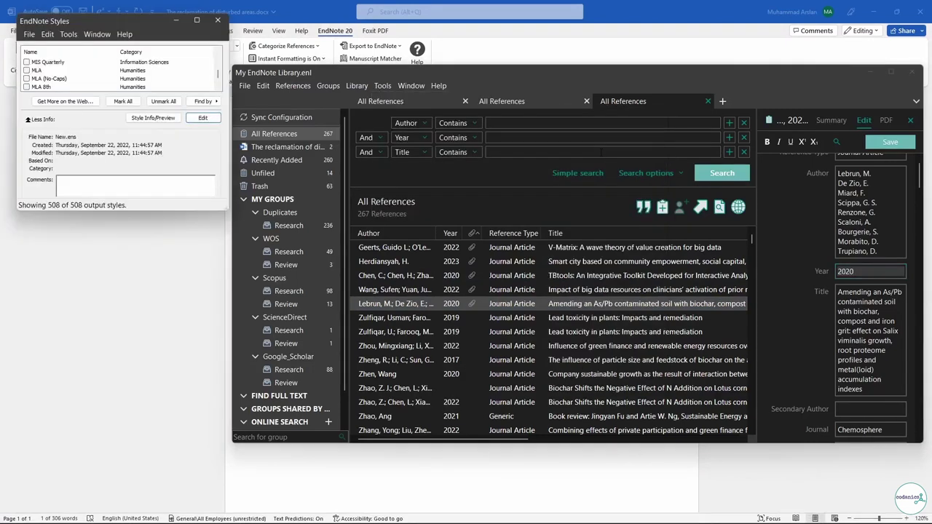
{"action": "scroll", "coordinate": [71, 80], "scroll_direction": "down", "scroll_amount": 2}
{"action": "scroll", "coordinate": [71, 80], "scroll_direction": "down", "scroll_amount": 3}
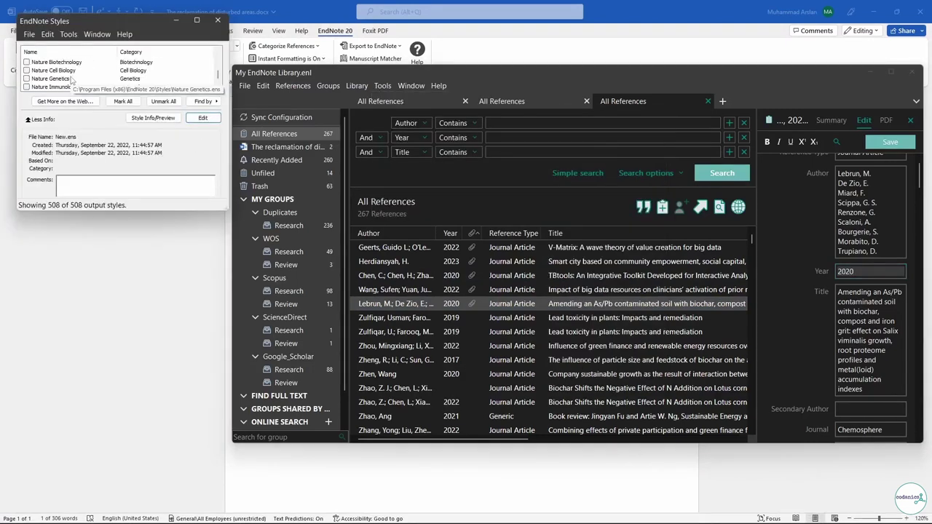
{"action": "scroll", "coordinate": [71, 81], "scroll_direction": "down", "scroll_amount": 3}
{"action": "scroll", "coordinate": [70, 80], "scroll_direction": "down", "scroll_amount": 5}
{"action": "scroll", "coordinate": [71, 80], "scroll_direction": "down", "scroll_amount": 5}
{"action": "scroll", "coordinate": [70, 84], "scroll_direction": "down", "scroll_amount": 5}
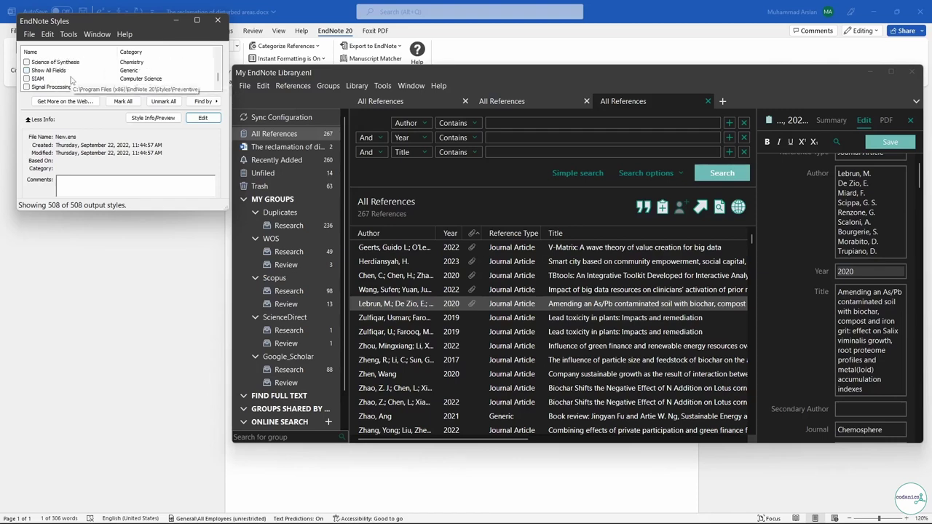
{"action": "scroll", "coordinate": [68, 84], "scroll_direction": "down", "scroll_amount": 5}
{"action": "scroll", "coordinate": [66, 84], "scroll_direction": "down", "scroll_amount": 3}
{"action": "scroll", "coordinate": [58, 86], "scroll_direction": "down", "scroll_amount": 5}
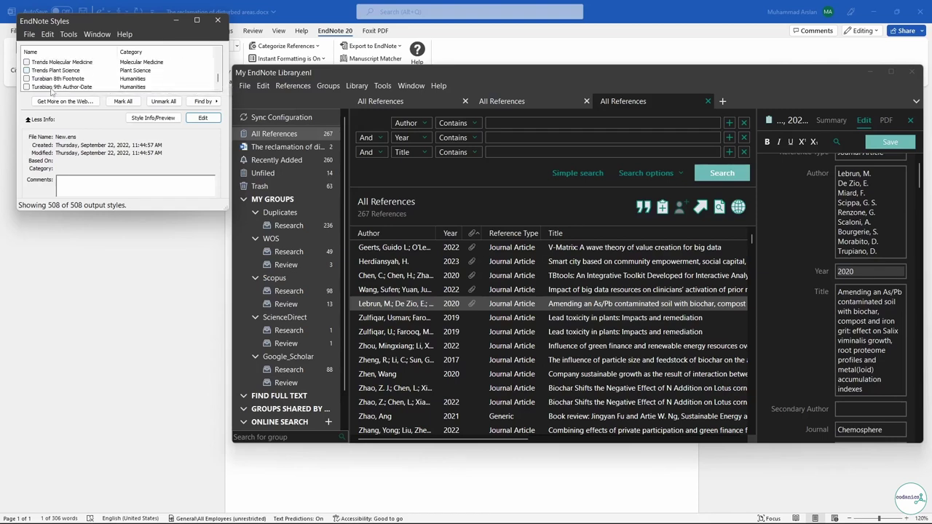
{"action": "scroll", "coordinate": [52, 89], "scroll_direction": "down", "scroll_amount": 5}
{"action": "scroll", "coordinate": [51, 89], "scroll_direction": "down", "scroll_amount": 1}
{"action": "scroll", "coordinate": [52, 81], "scroll_direction": "up", "scroll_amount": 10}
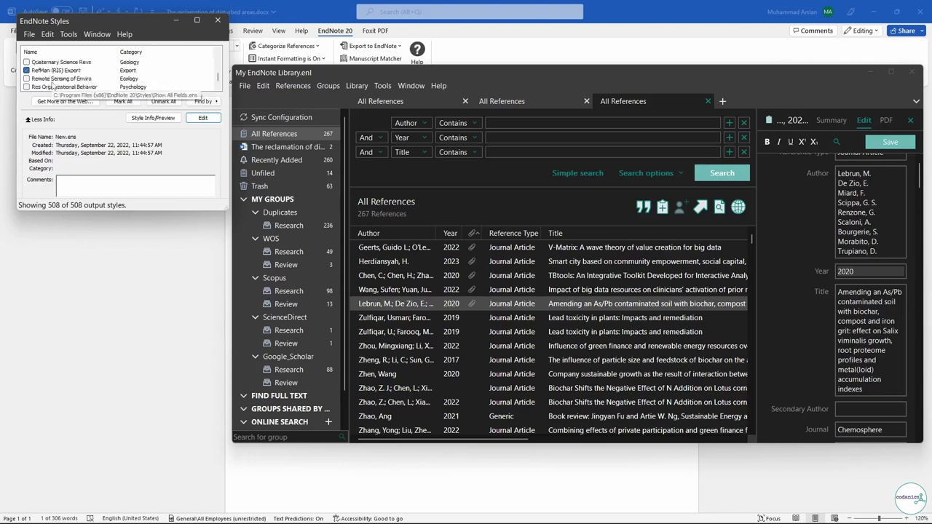
{"action": "scroll", "coordinate": [55, 86], "scroll_direction": "up", "scroll_amount": 10}
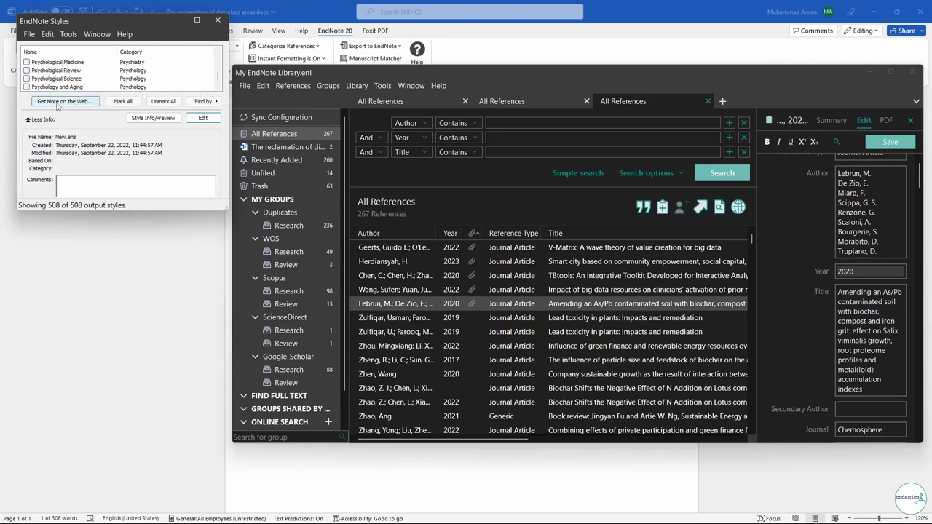
Go to endnote.com's output styles page and find the RSC Sustainability style
{"action": "left_click", "coordinate": [60, 102]}
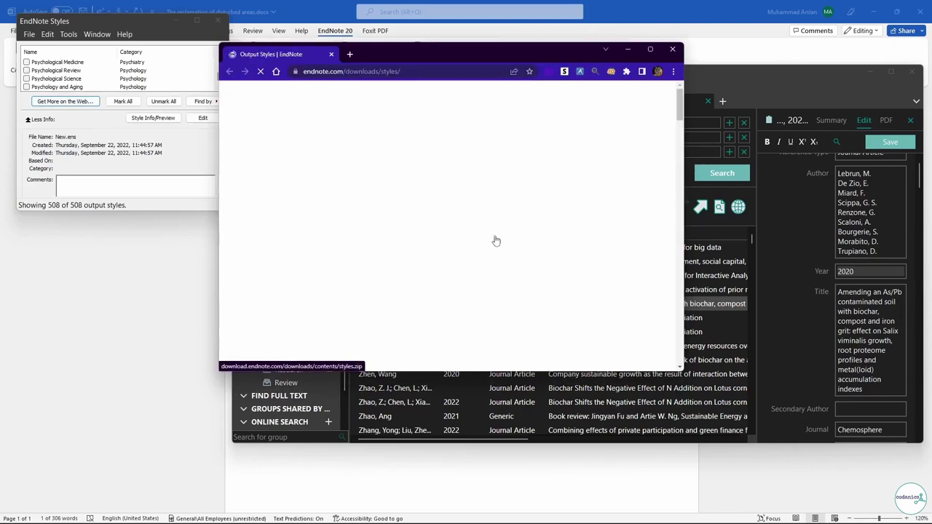
{"action": "scroll", "coordinate": [491, 291], "scroll_direction": "down", "scroll_amount": 2}
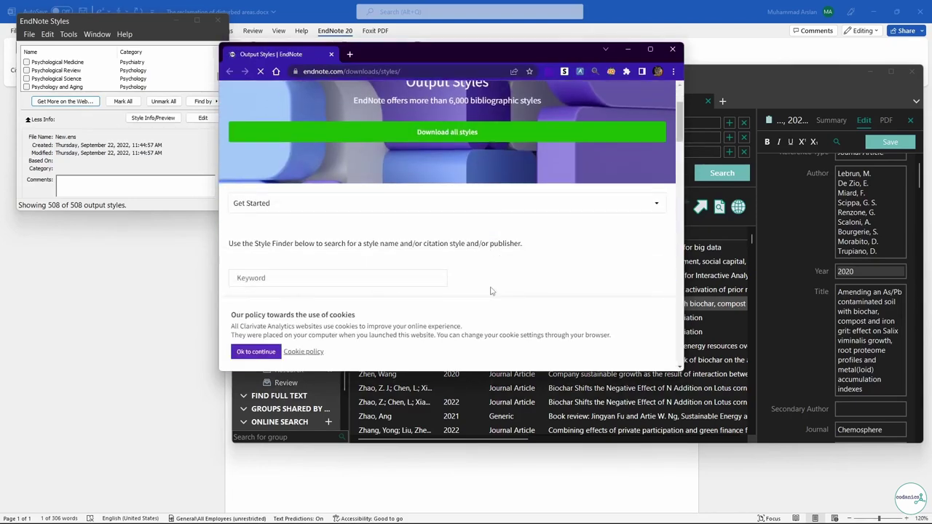
{"action": "scroll", "coordinate": [490, 291], "scroll_direction": "down", "scroll_amount": 2}
{"action": "scroll", "coordinate": [488, 284], "scroll_direction": "down", "scroll_amount": 1}
{"action": "scroll", "coordinate": [484, 270], "scroll_direction": "down", "scroll_amount": 2}
{"action": "scroll", "coordinate": [479, 254], "scroll_direction": "down", "scroll_amount": 2}
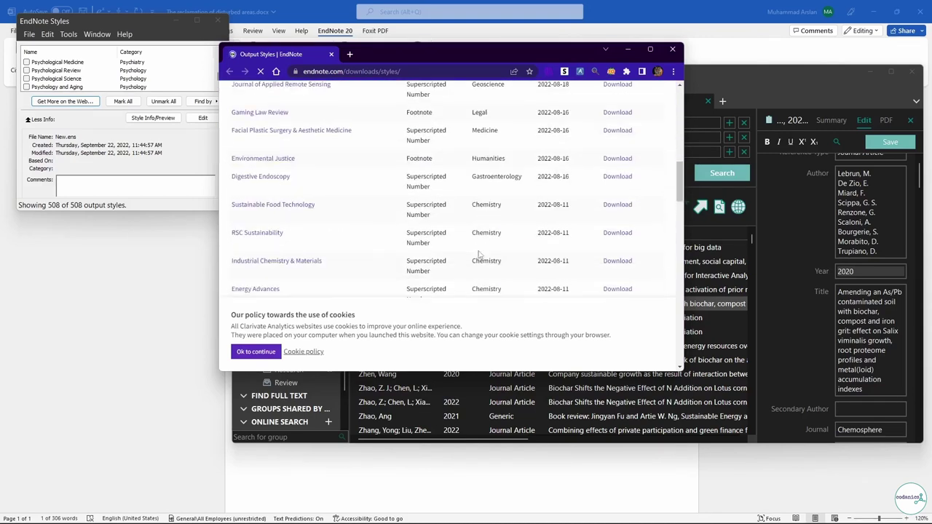
{"action": "scroll", "coordinate": [477, 252], "scroll_direction": "down", "scroll_amount": 2}
{"action": "scroll", "coordinate": [489, 252], "scroll_direction": "up", "scroll_amount": 3}
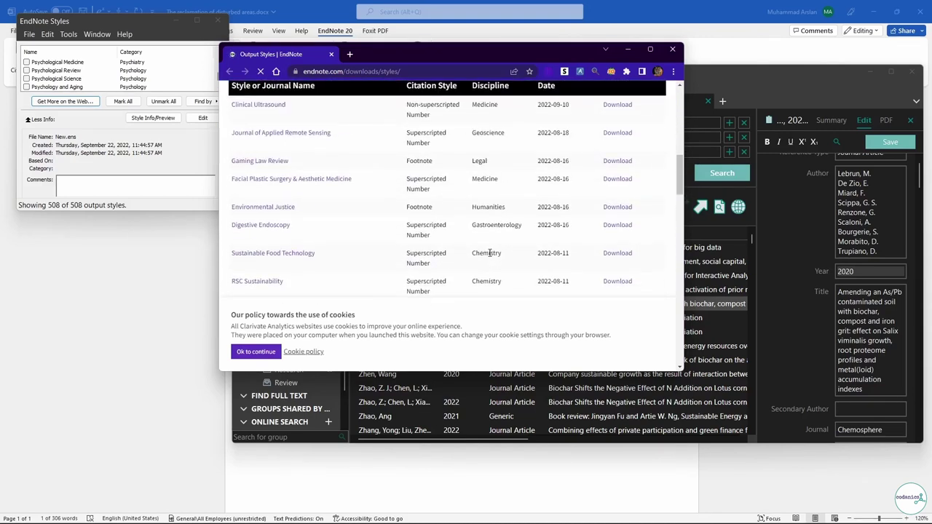
{"action": "scroll", "coordinate": [490, 253], "scroll_direction": "down", "scroll_amount": 2}
{"action": "scroll", "coordinate": [546, 244], "scroll_direction": "down", "scroll_amount": 1}
{"action": "scroll", "coordinate": [546, 250], "scroll_direction": "up", "scroll_amount": 1}
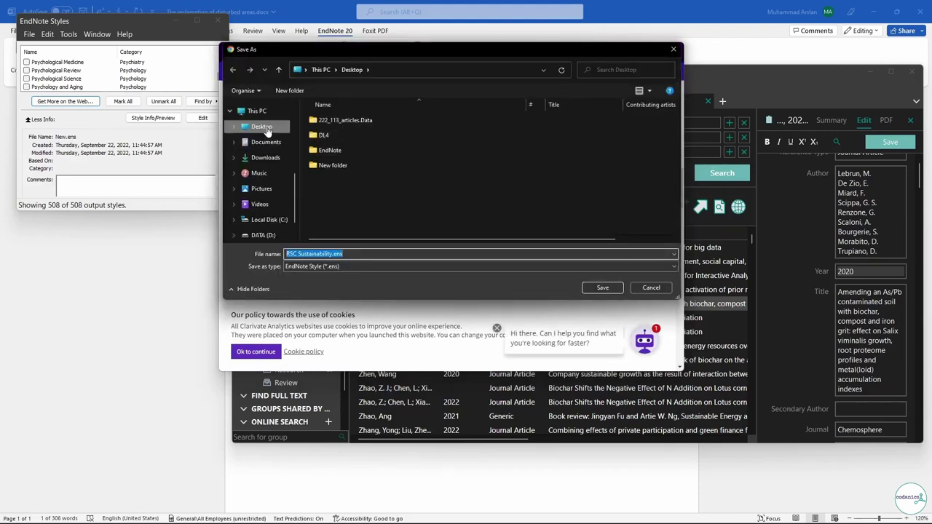
Save RSC Sustainability.ens to the Desktop and show the desktop
{"action": "left_click", "coordinate": [263, 128]}
{"action": "left_click", "coordinate": [604, 288]}
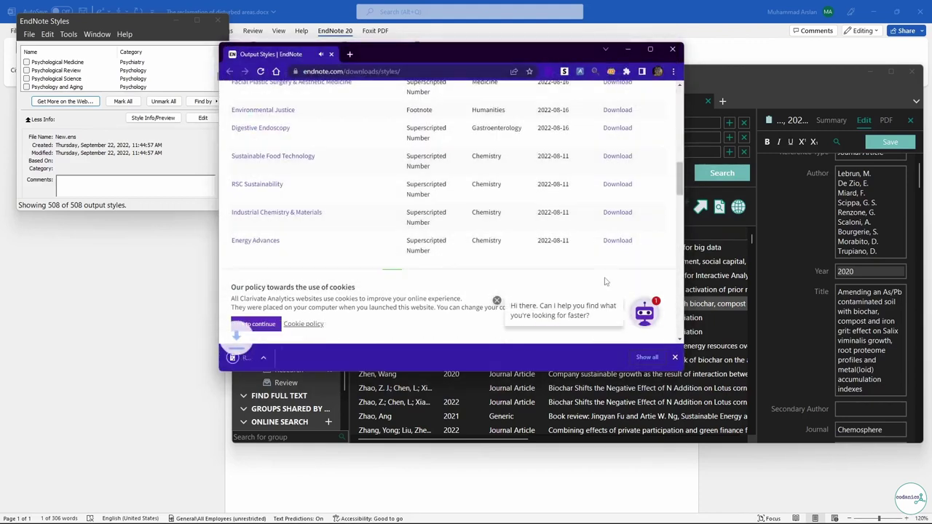
{"action": "key", "text": "super+d"}
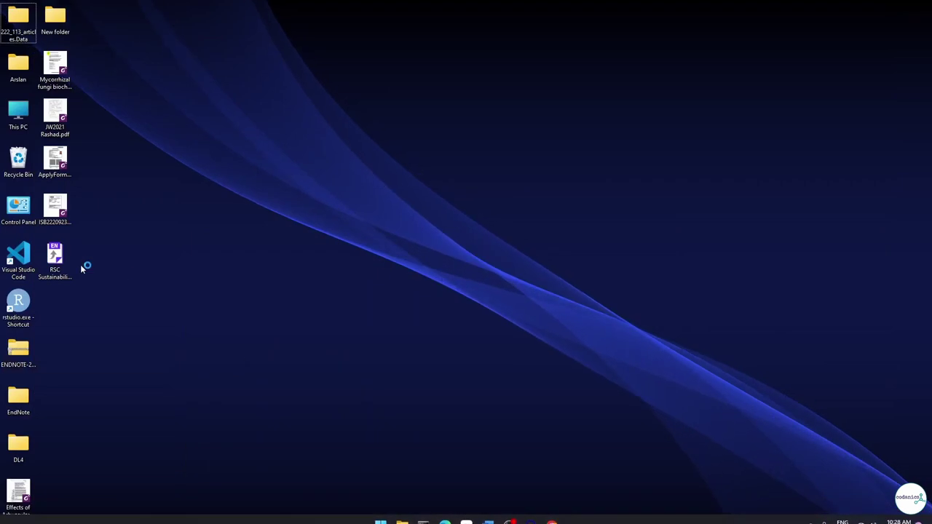
Cut the RSC Sustainability.ens file from the Desktop
{"action": "left_click", "coordinate": [56, 262]}
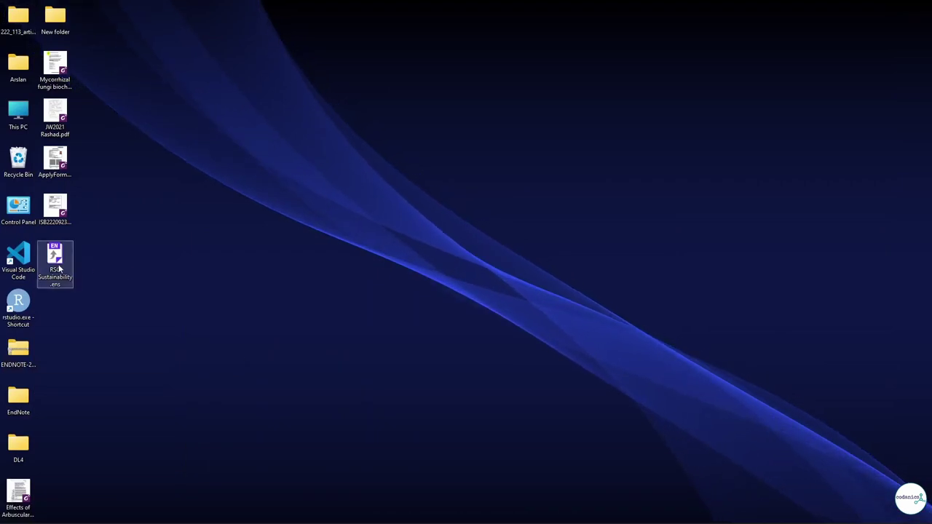
{"action": "right_click", "coordinate": [60, 270]}
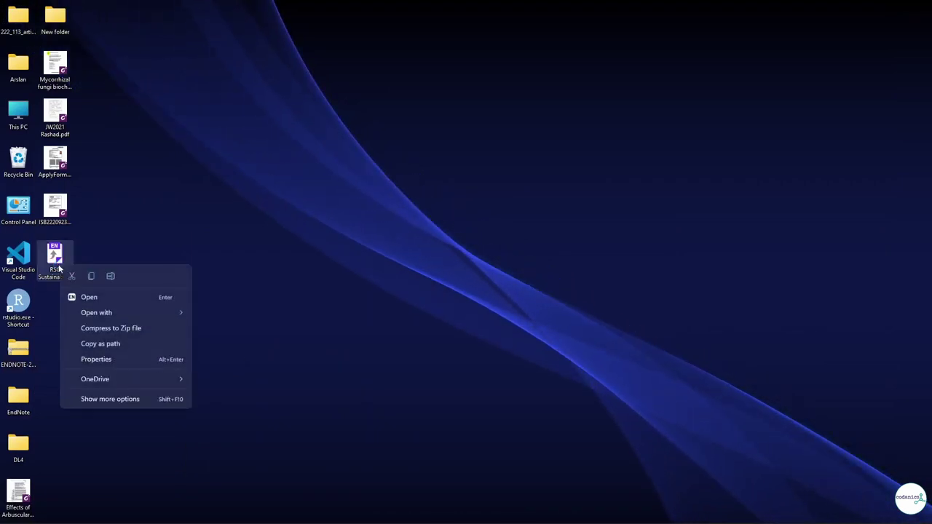
{"action": "left_click", "coordinate": [72, 276]}
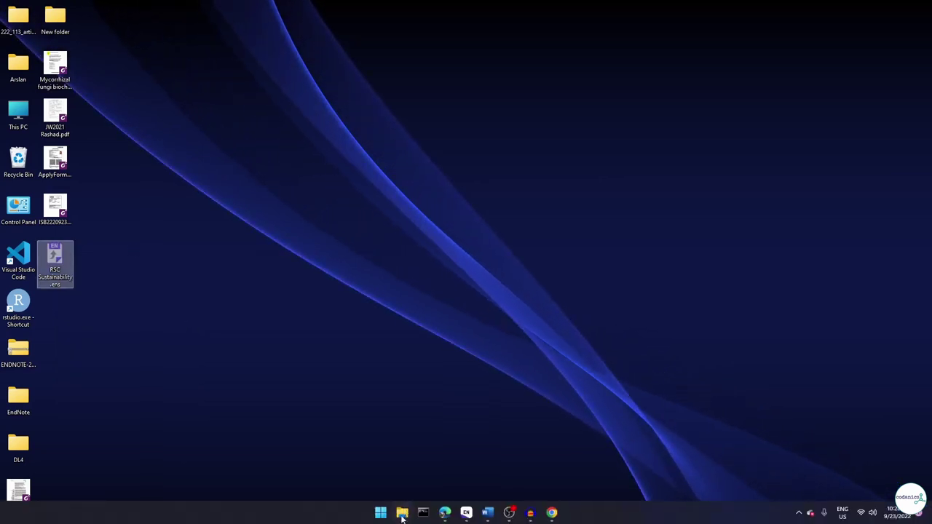
Paste the file into C:\Program Files (x86)\EndNote 20\Styles, granting administrator permission
{"action": "left_click", "coordinate": [403, 514]}
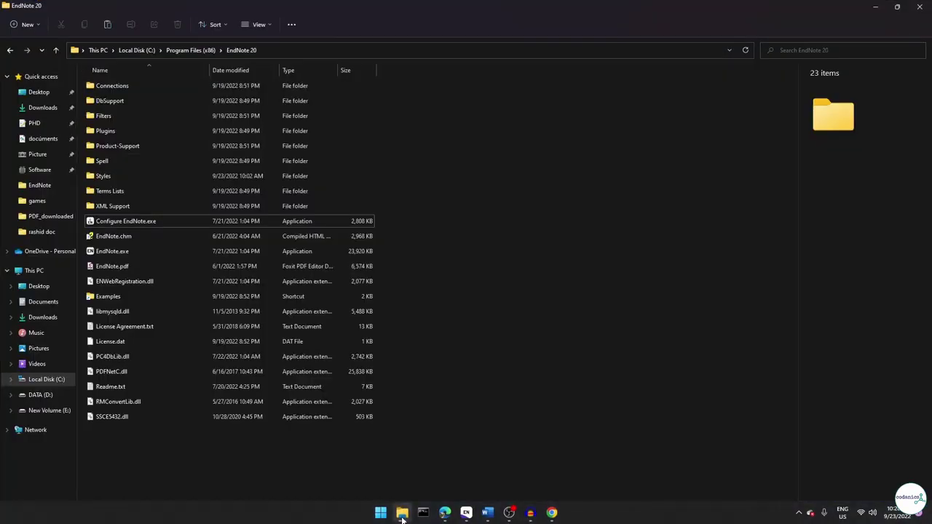
{"action": "left_click", "coordinate": [57, 381]}
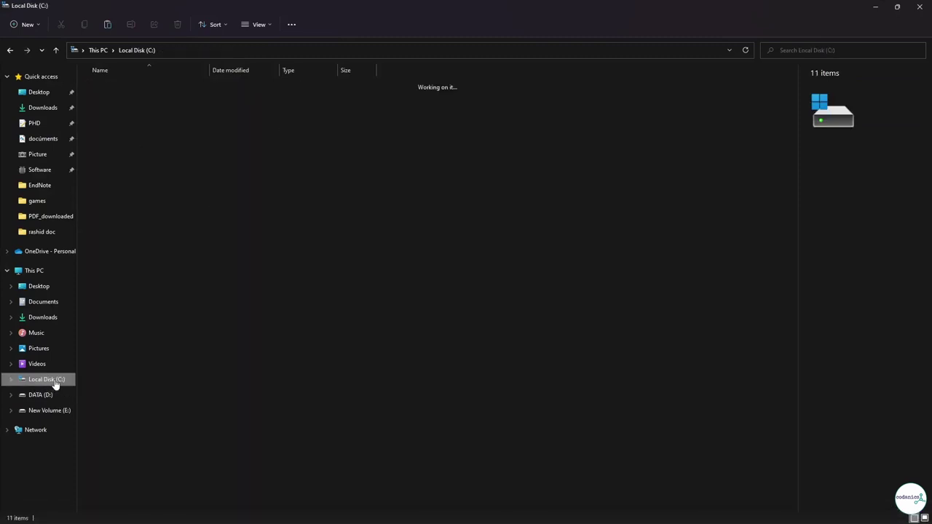
{"action": "double_click", "coordinate": [132, 176]}
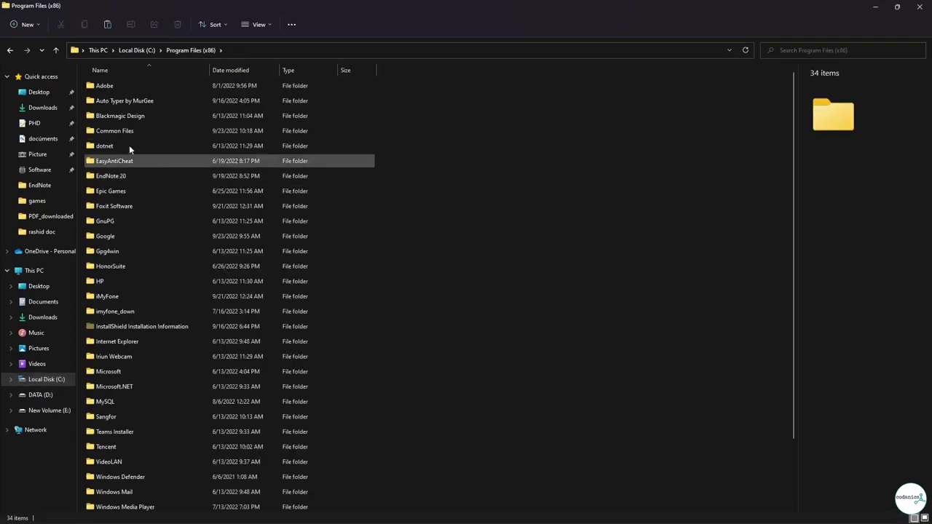
{"action": "left_click", "coordinate": [117, 177]}
{"action": "double_click", "coordinate": [117, 177]}
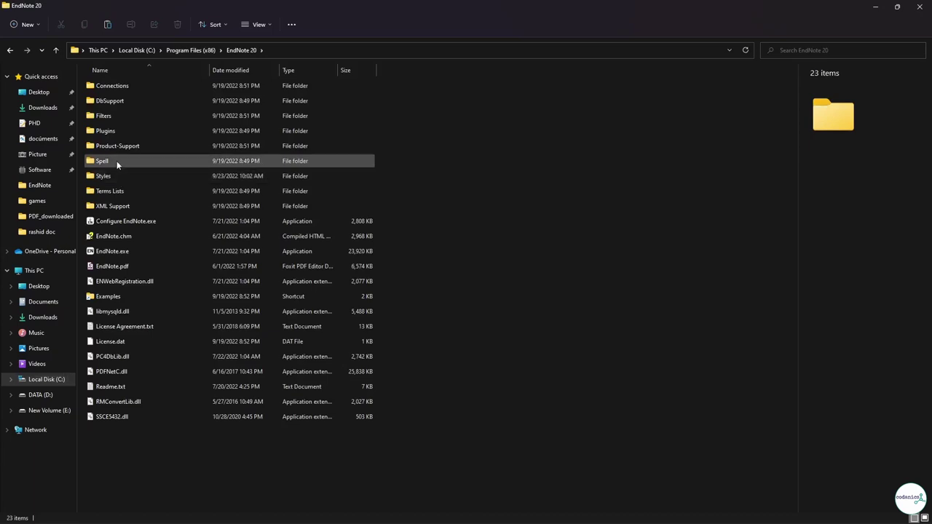
{"action": "left_click", "coordinate": [109, 180]}
{"action": "double_click", "coordinate": [109, 181]}
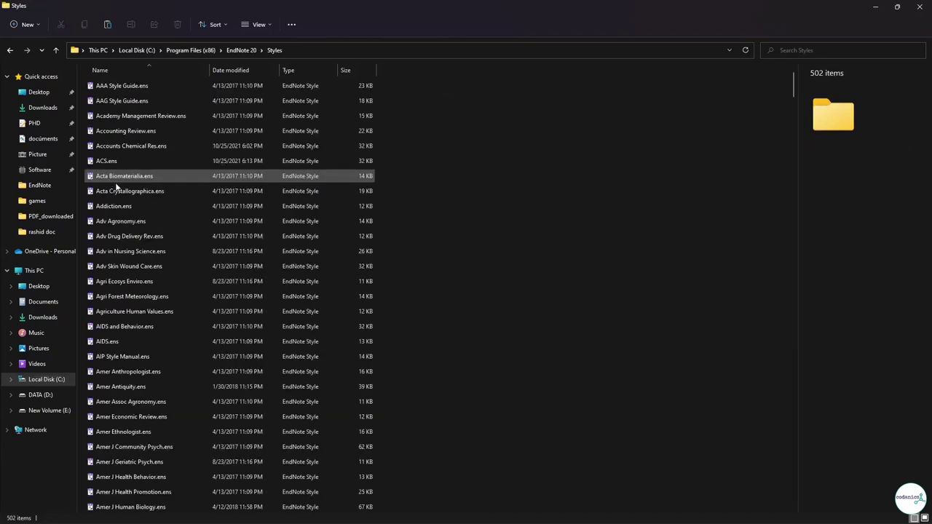
{"action": "right_click", "coordinate": [418, 197]}
{"action": "left_click", "coordinate": [432, 211]}
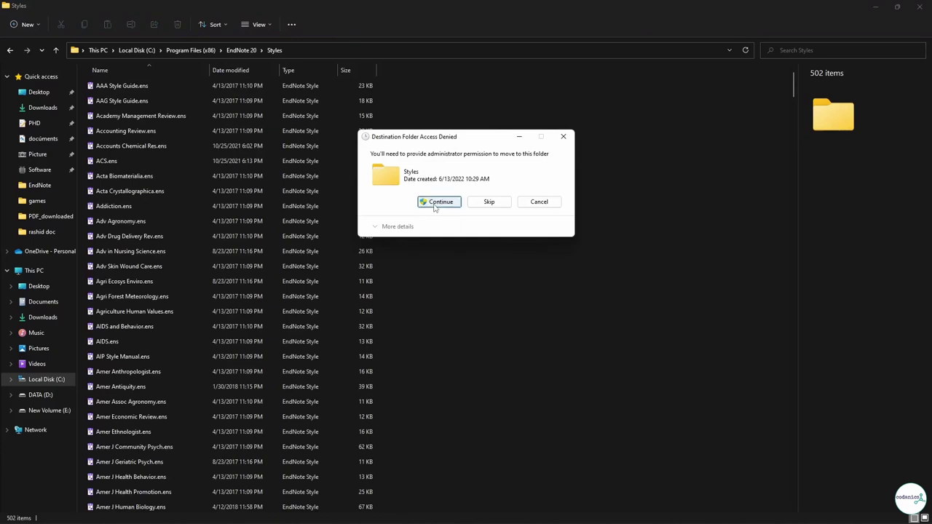
{"action": "left_click", "coordinate": [440, 201]}
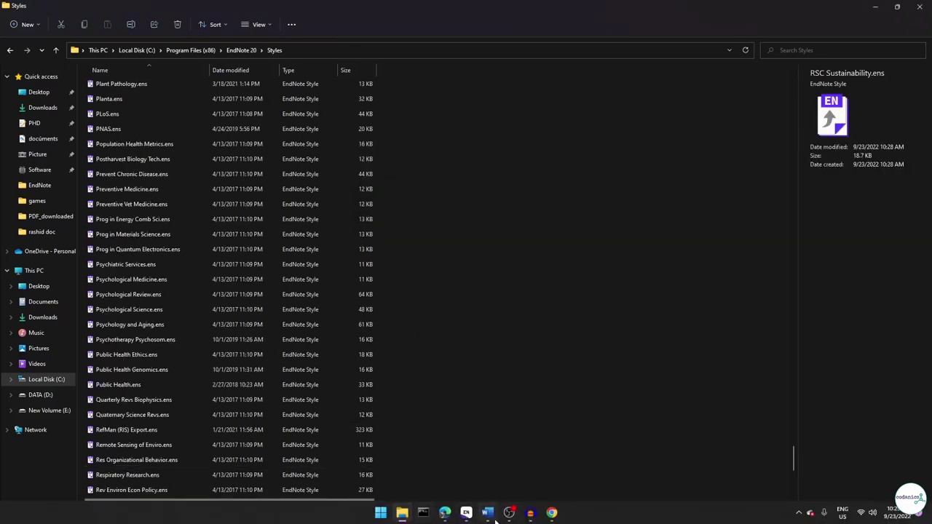
Mark RSC Sustainability as a favourite in EndNote's Style Manager
{"action": "left_click", "coordinate": [466, 513]}
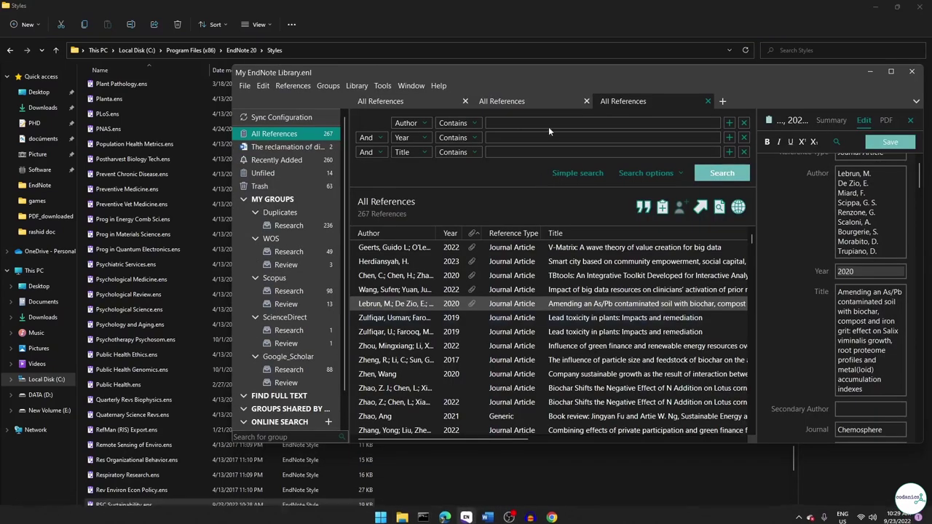
{"action": "left_click", "coordinate": [384, 86]}
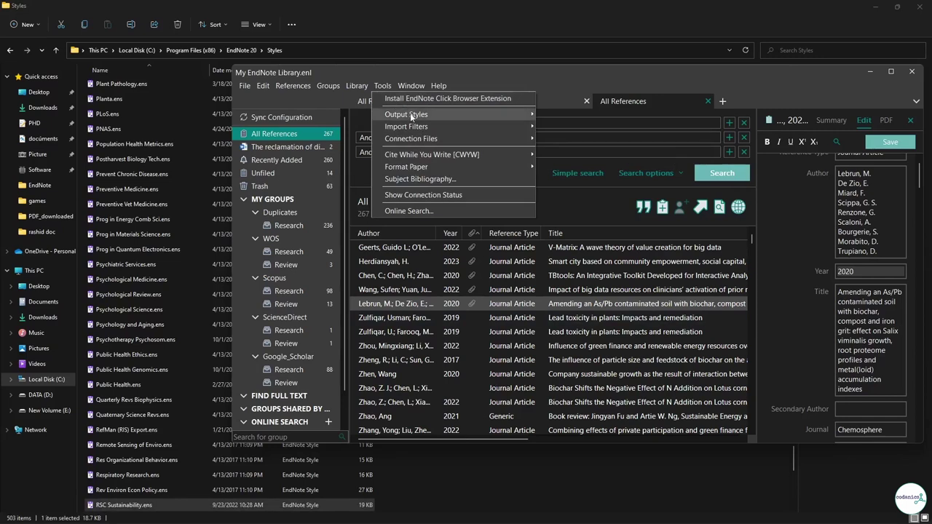
{"action": "mouse_move", "coordinate": [426, 114]}
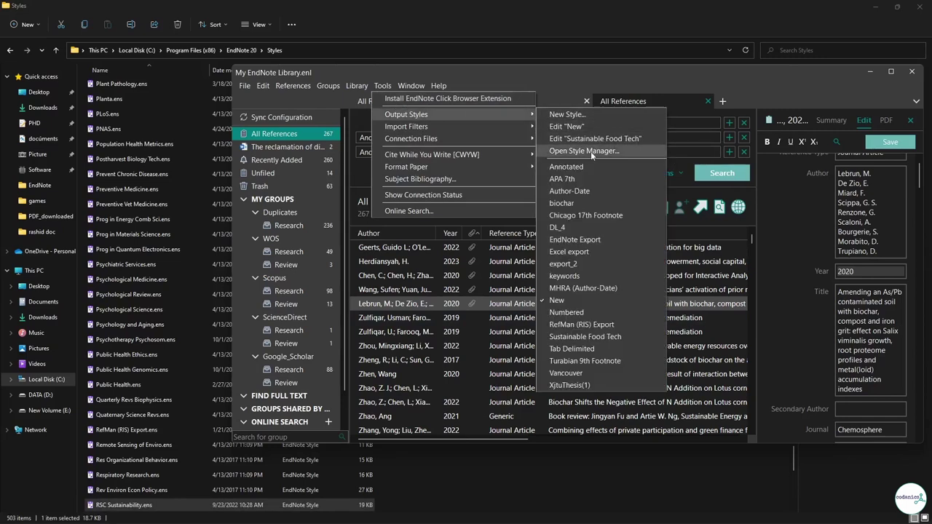
{"action": "left_click", "coordinate": [591, 152]}
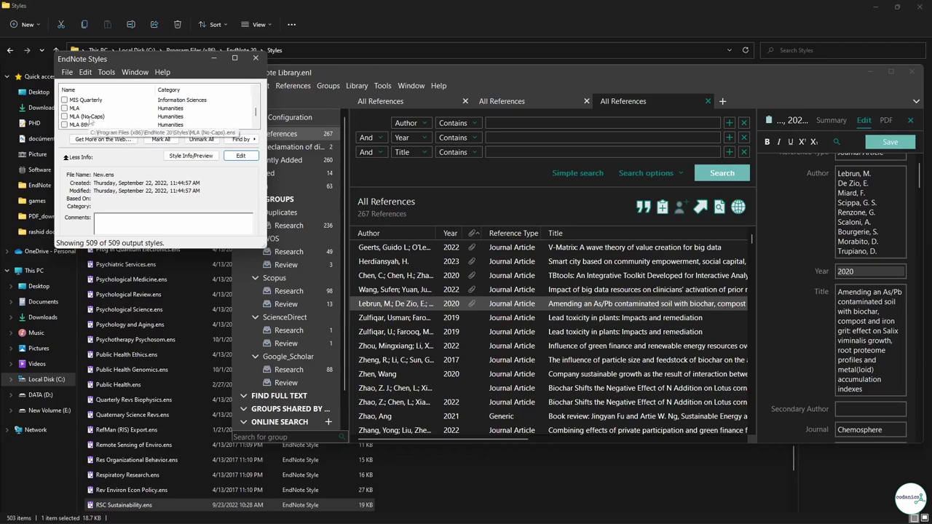
{"action": "left_click", "coordinate": [89, 117]}
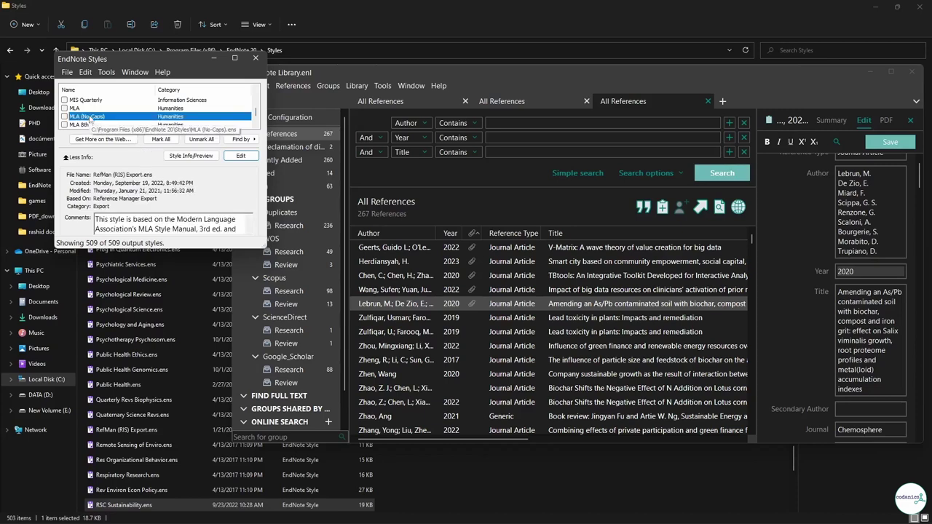
{"action": "key", "text": "r"}
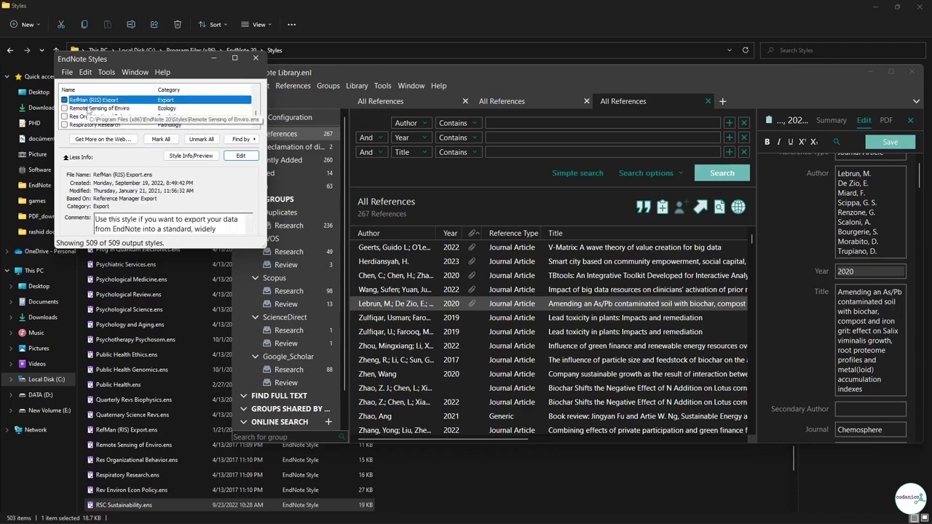
{"action": "scroll", "coordinate": [86, 123], "scroll_direction": "down", "scroll_amount": 2}
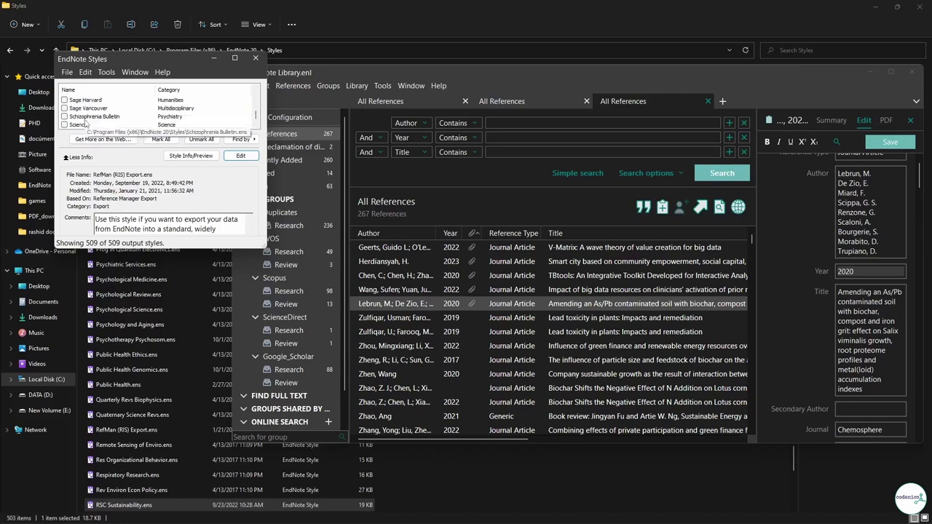
{"action": "scroll", "coordinate": [86, 122], "scroll_direction": "up", "scroll_amount": 1}
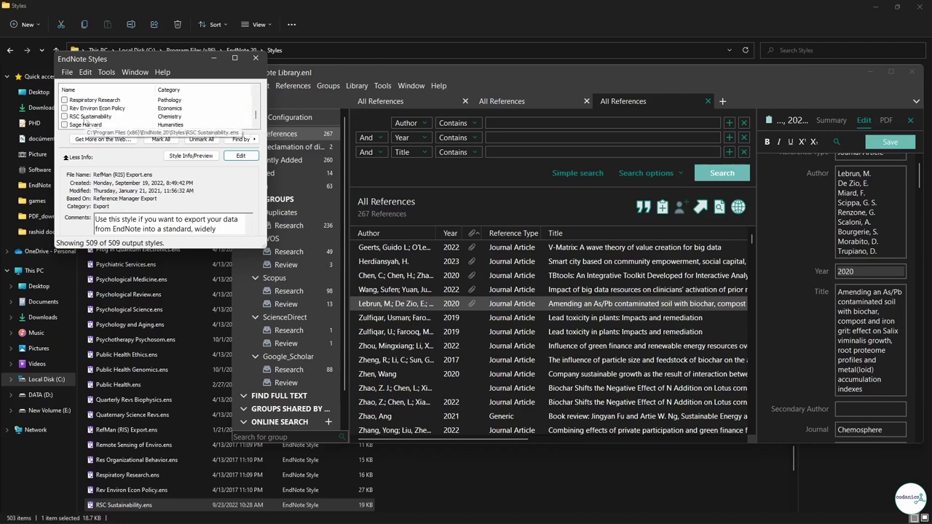
{"action": "left_click", "coordinate": [93, 118]}
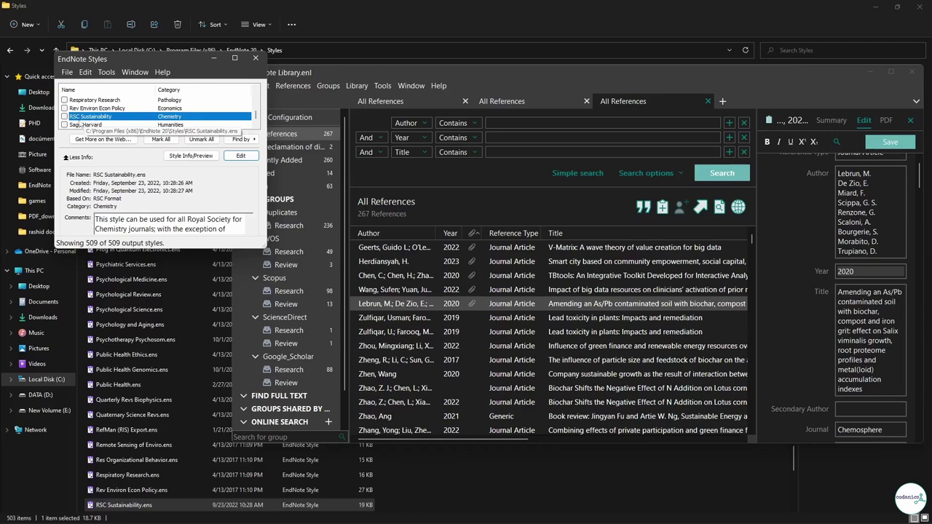
{"action": "left_click", "coordinate": [64, 116]}
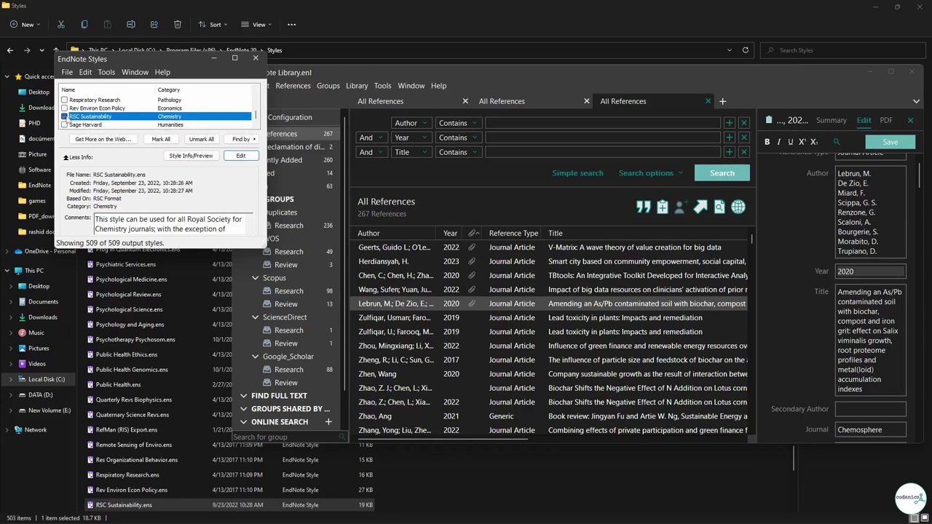
Close the Style Manager, confirm RSC Sustainability is listed, and return to Word
{"action": "left_click", "coordinate": [256, 58]}
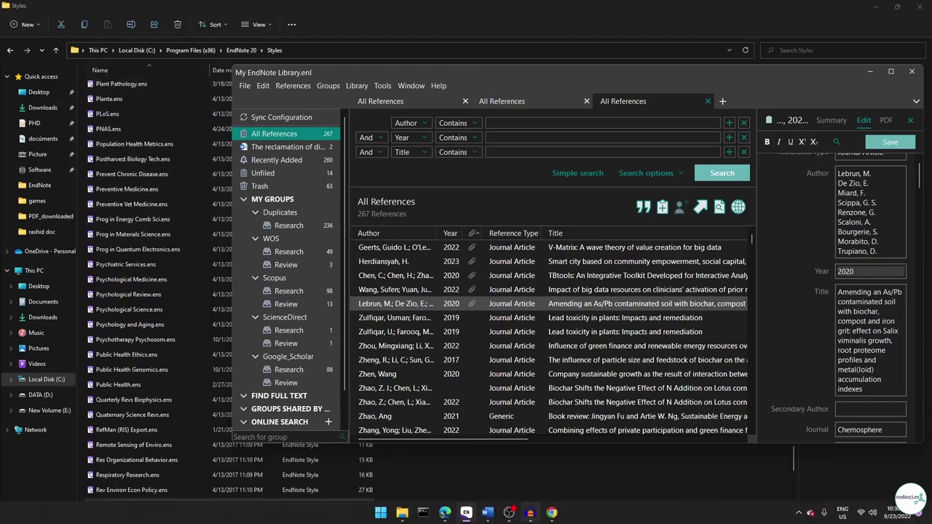
{"action": "left_click", "coordinate": [380, 86]}
{"action": "mouse_move", "coordinate": [406, 114]}
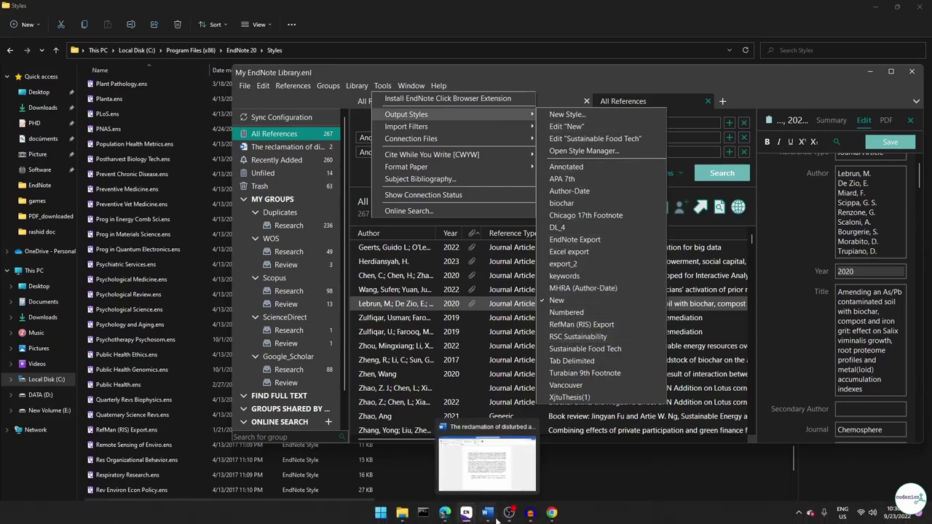
{"action": "left_click", "coordinate": [487, 513]}
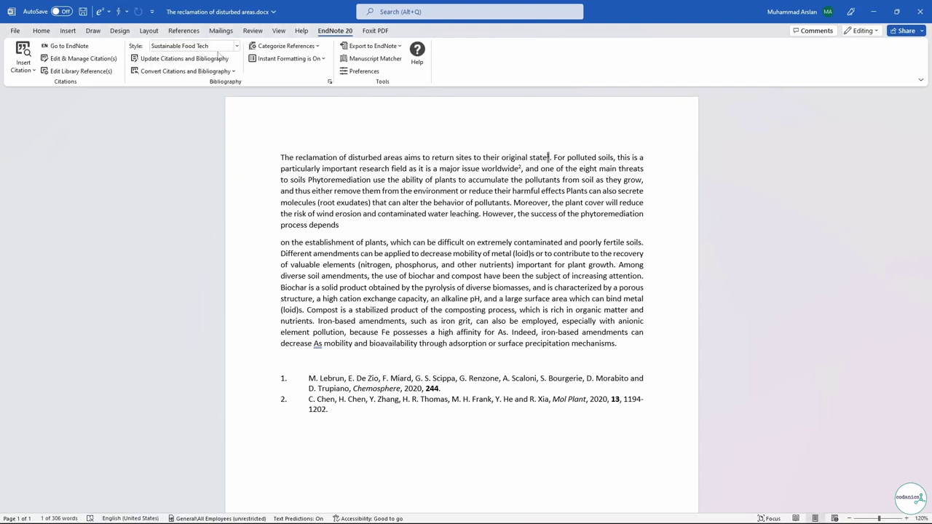
Apply RSC Sustainability, then APA 7th, restoring (Lebrun et al., 2020) and (Chen et al., 2020) citations
{"action": "left_click", "coordinate": [237, 46]}
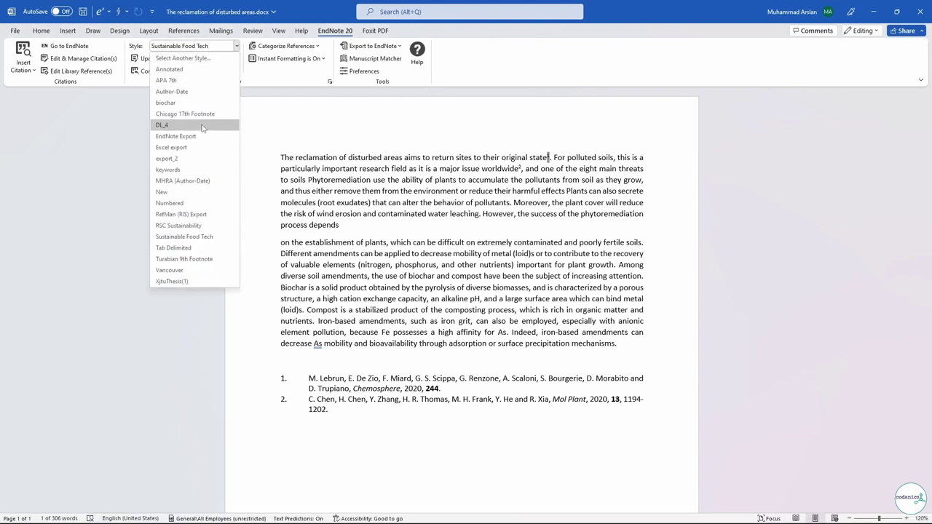
{"action": "left_click", "coordinate": [192, 226]}
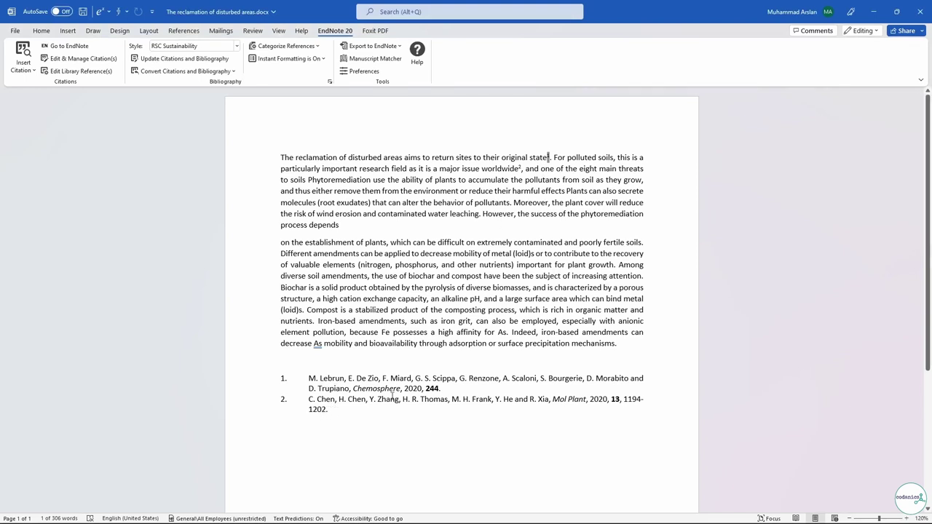
{"action": "left_click", "coordinate": [236, 45]}
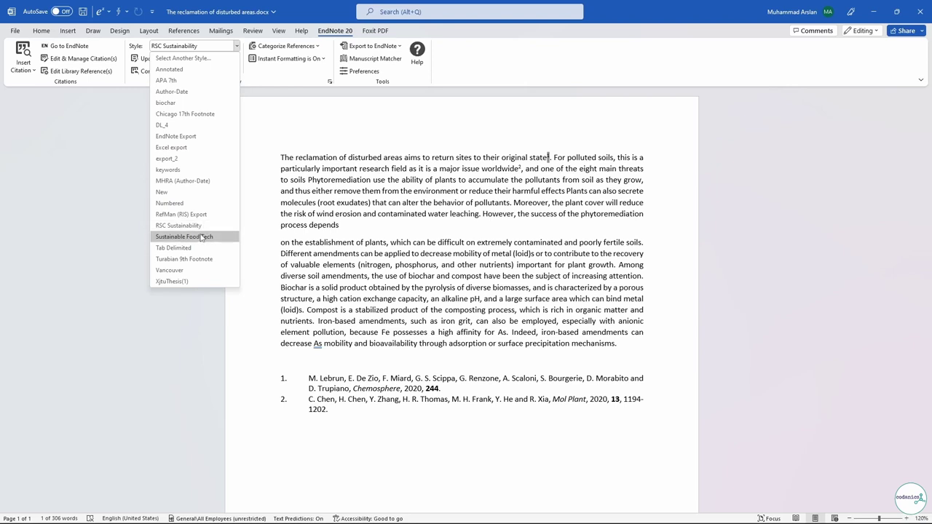
{"action": "left_click", "coordinate": [166, 81]}
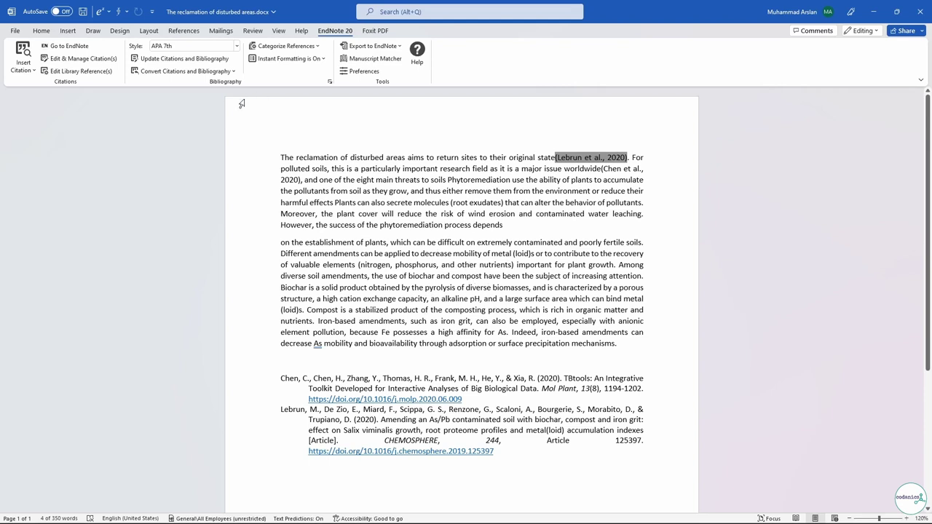
{"action": "left_click", "coordinate": [233, 71]}
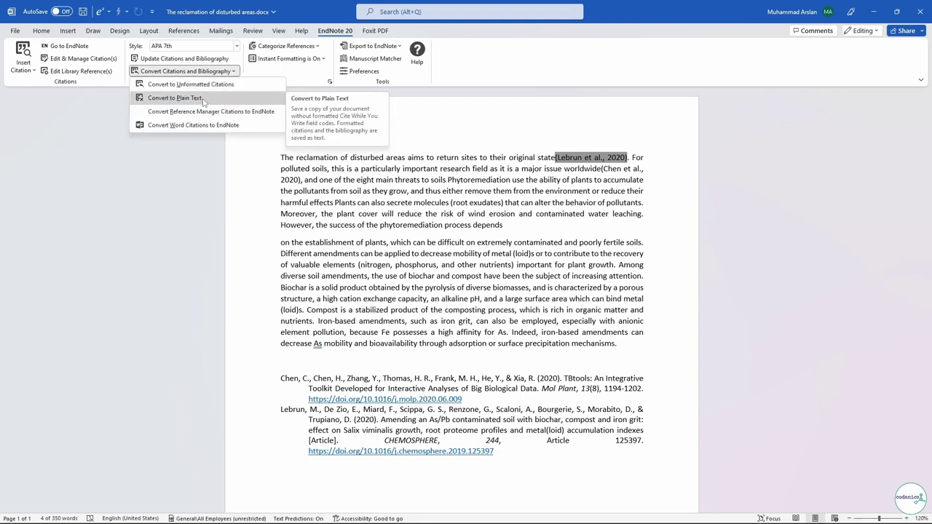
Convert citations and bibliography to plain text, producing a field-code-free copy in Document2
{"action": "left_click", "coordinate": [494, 291]}
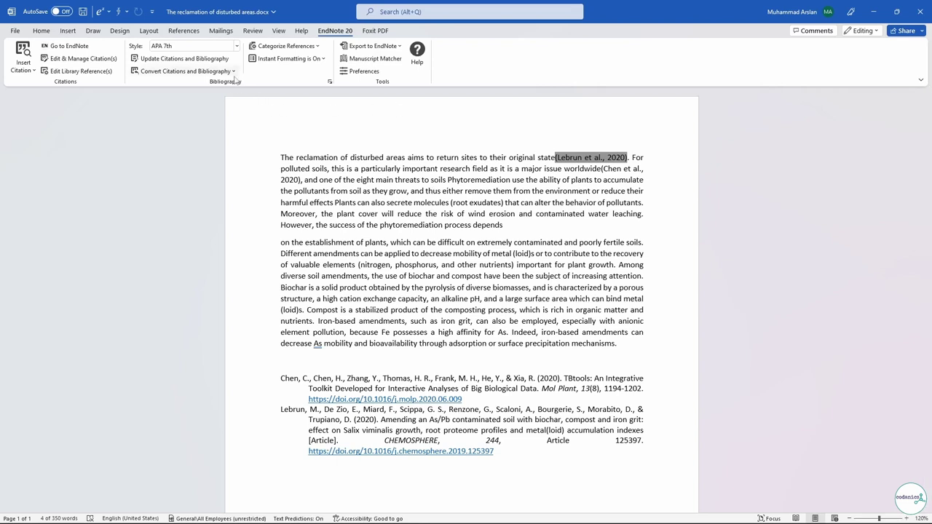
{"action": "left_click", "coordinate": [186, 70]}
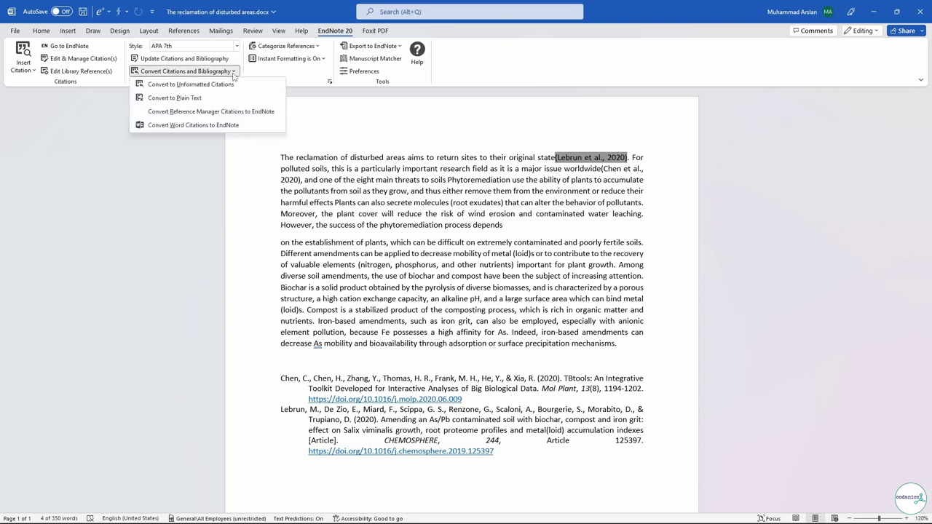
{"action": "left_click", "coordinate": [184, 99]}
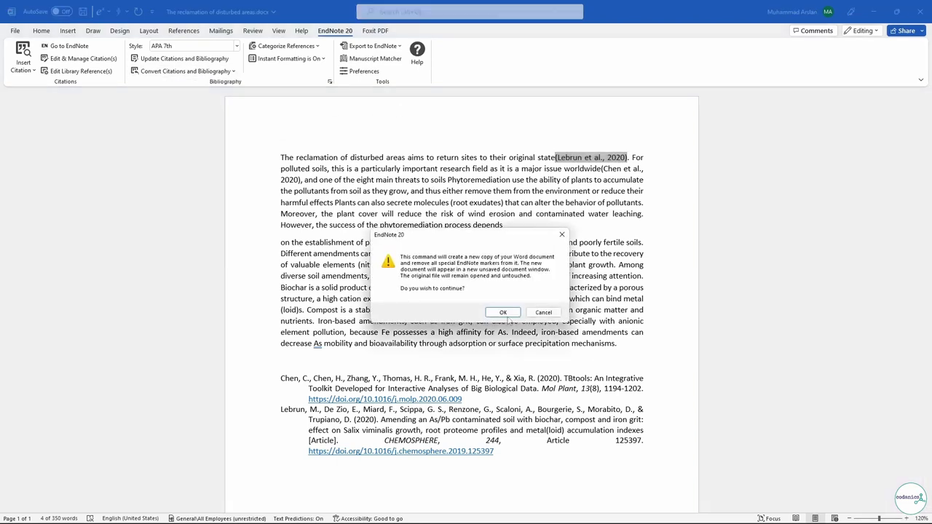
{"action": "left_click", "coordinate": [503, 313]}
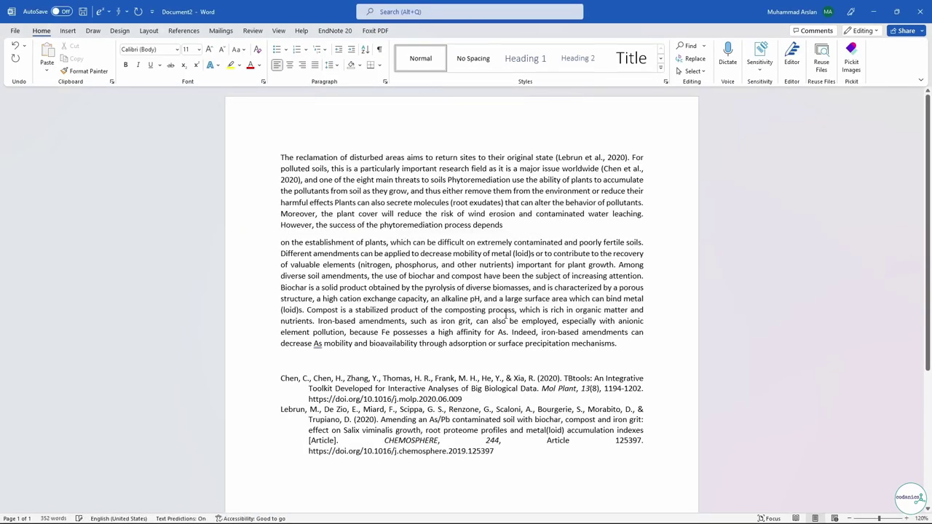
Check the plain-text first-paragraph citation and the Chen and Lebrun references, then bring the EndNote library forward
{"action": "left_click", "coordinate": [598, 157]}
{"action": "left_click", "coordinate": [522, 388]}
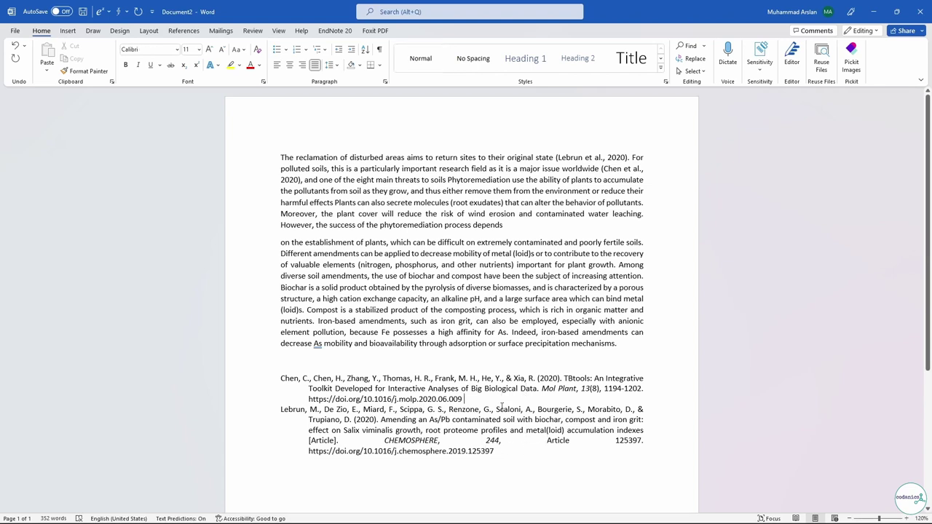
{"action": "left_click", "coordinate": [502, 430]}
{"action": "left_click", "coordinate": [604, 159]}
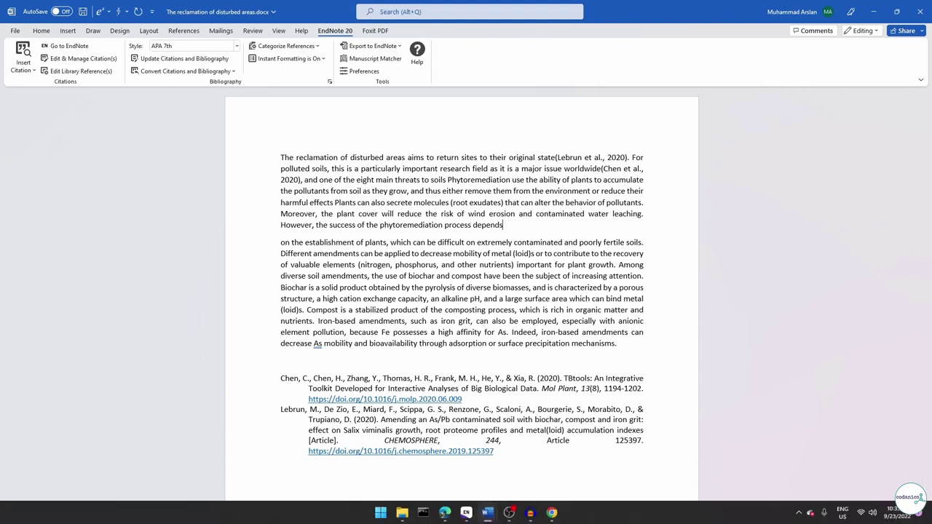
{"action": "left_click", "coordinate": [468, 513]}
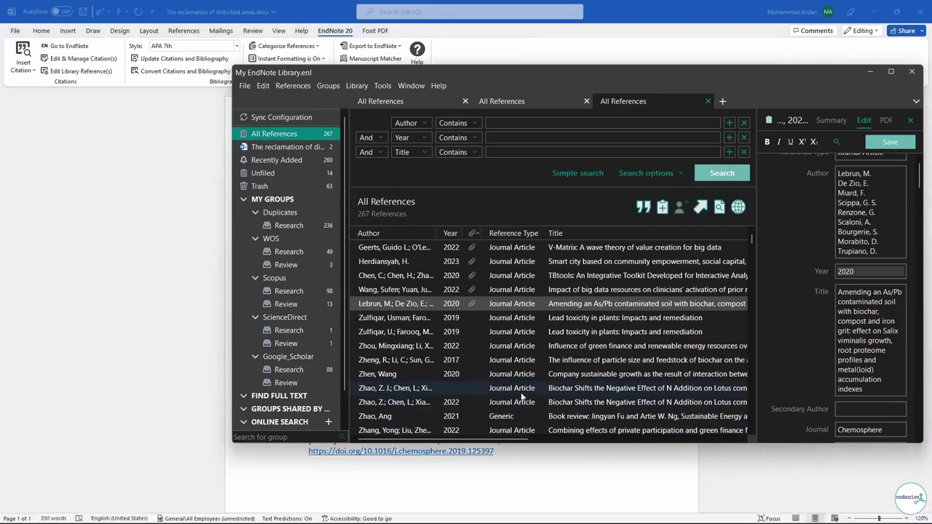